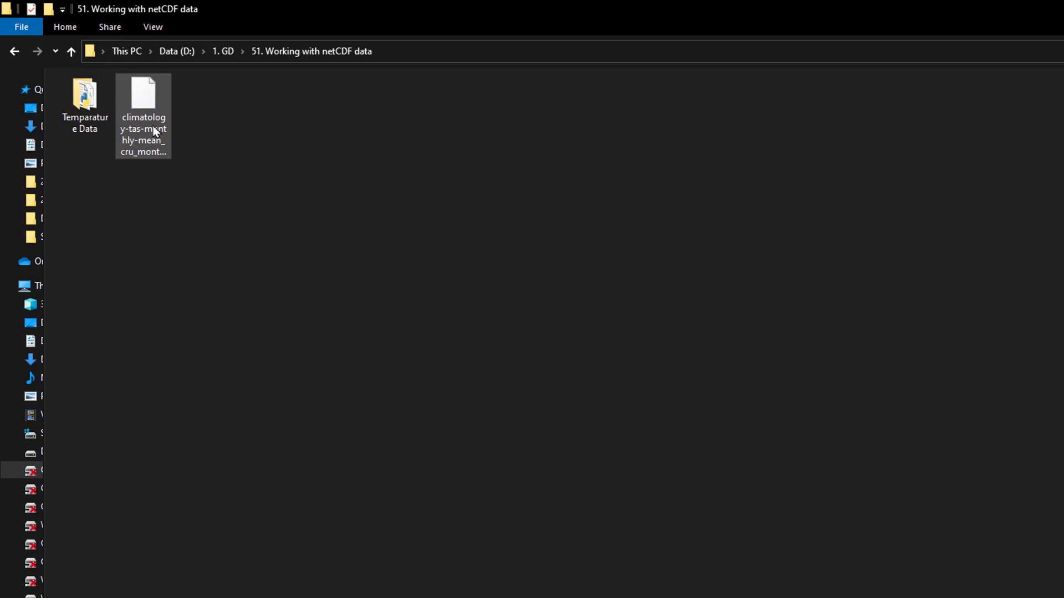
Check the file type of the climatology-tas-monthly-mean file in its properties.
right_click(154, 124)
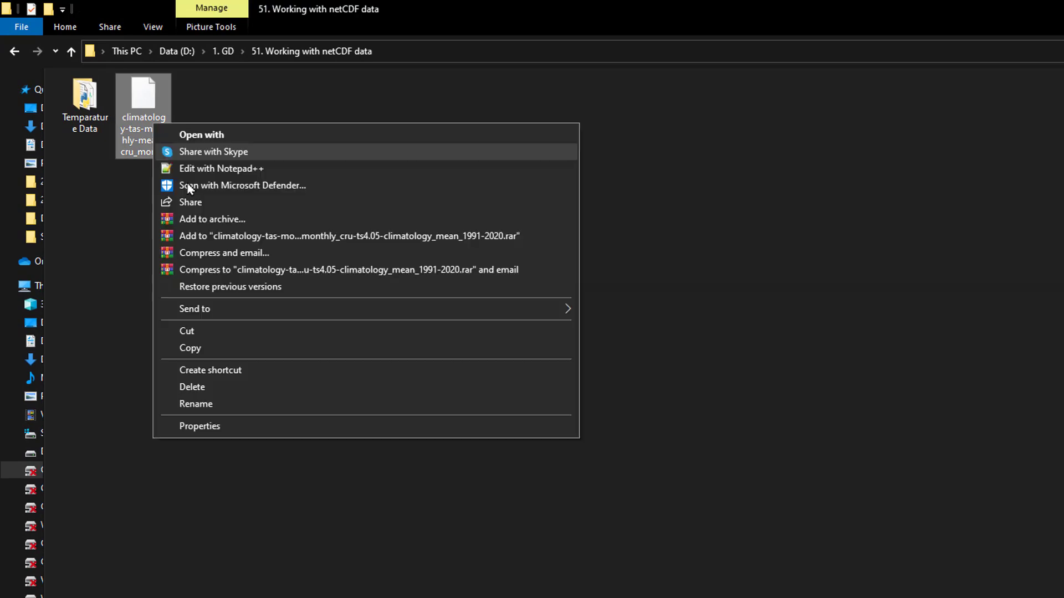
click(219, 428)
double_click(270, 224)
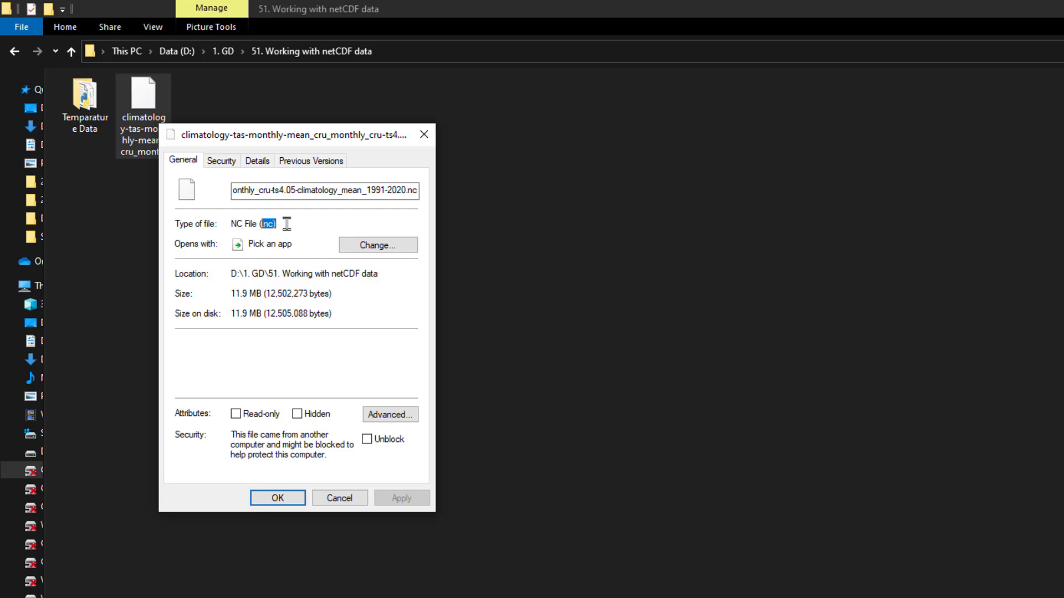
click(280, 499)
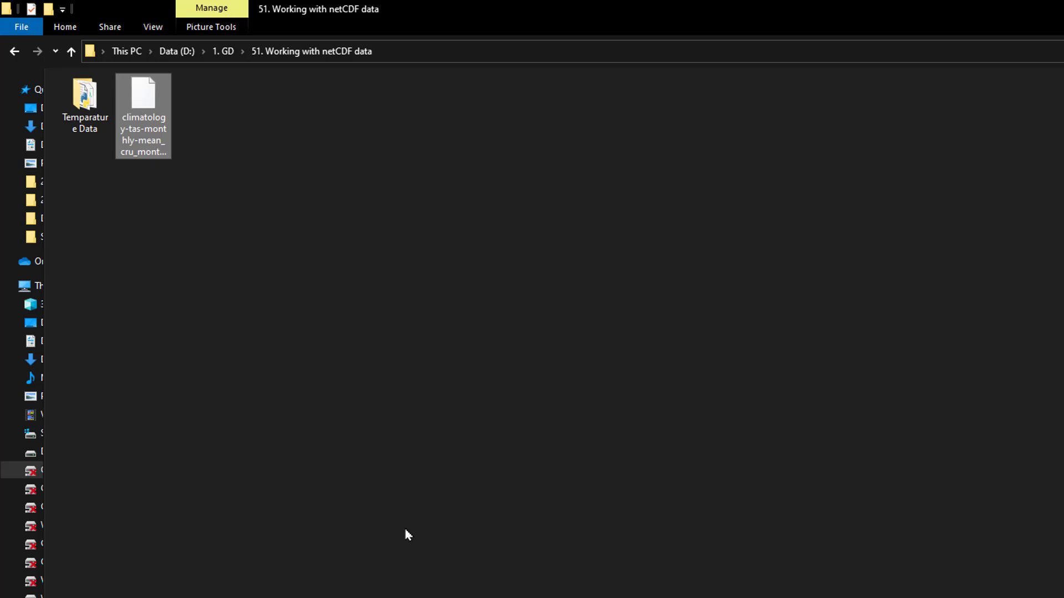
click(419, 521)
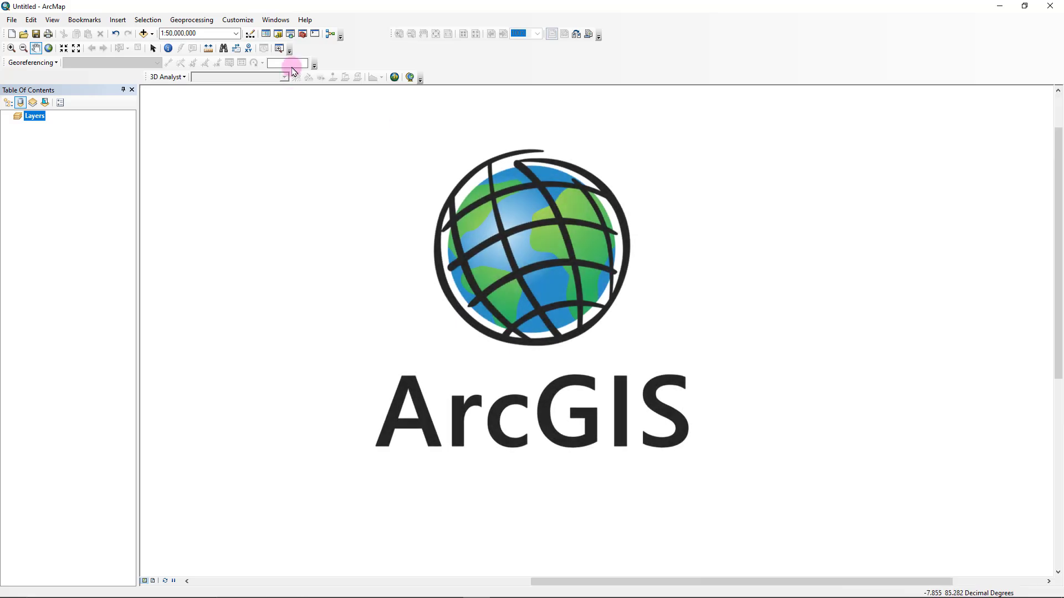
Search the tools for netcdf and open the Make NetCDF Raster Layer tool.
click(290, 36)
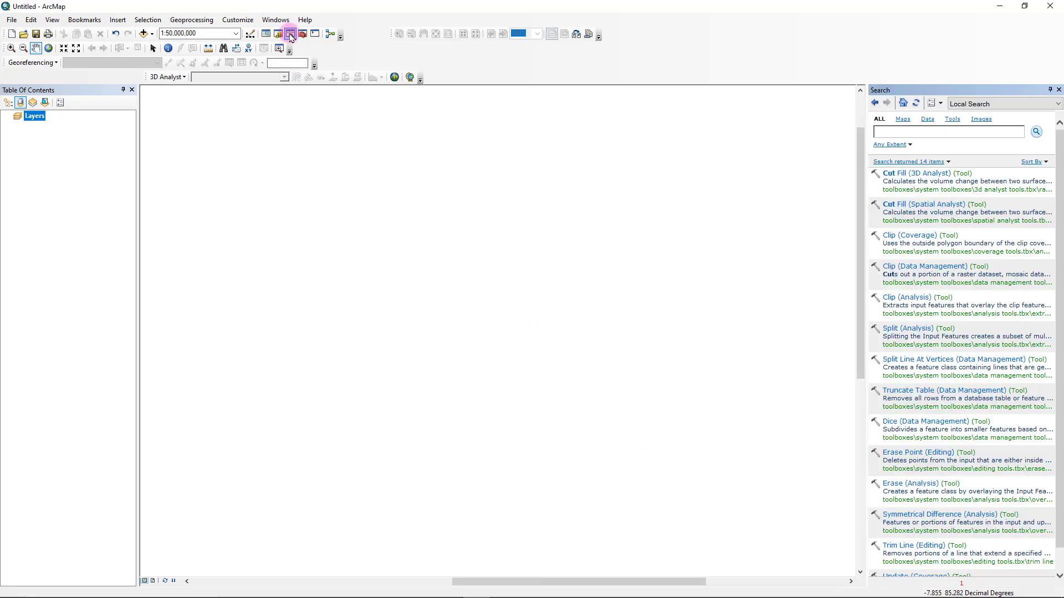
click(878, 131)
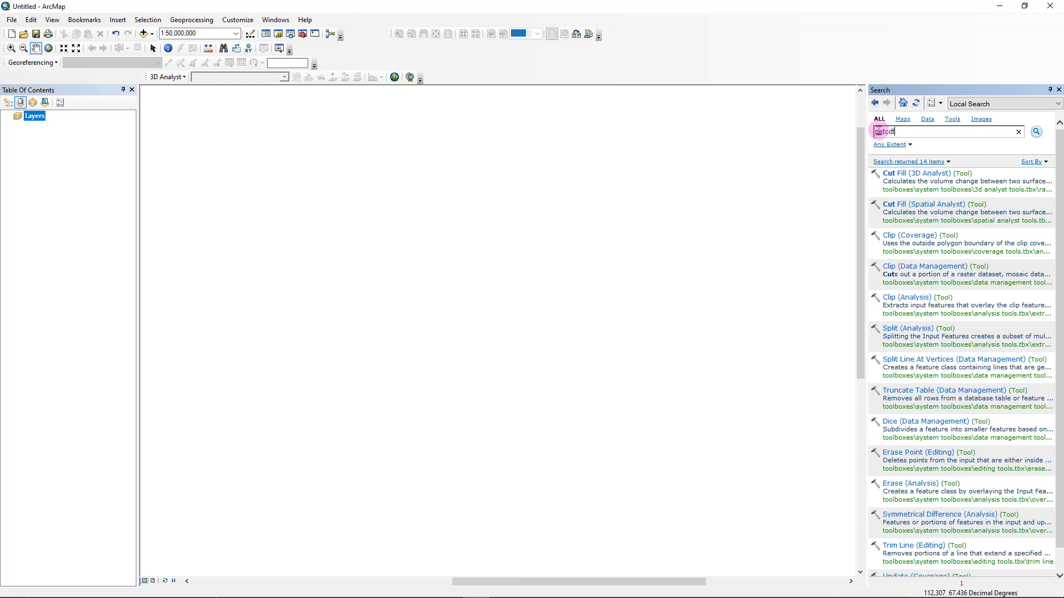
key(Return)
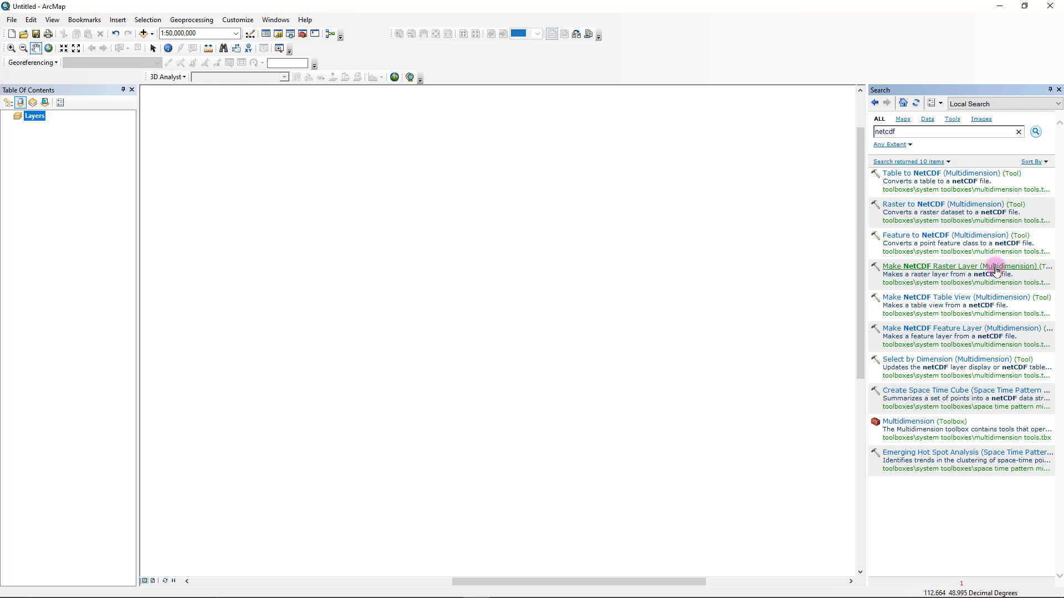
click(973, 267)
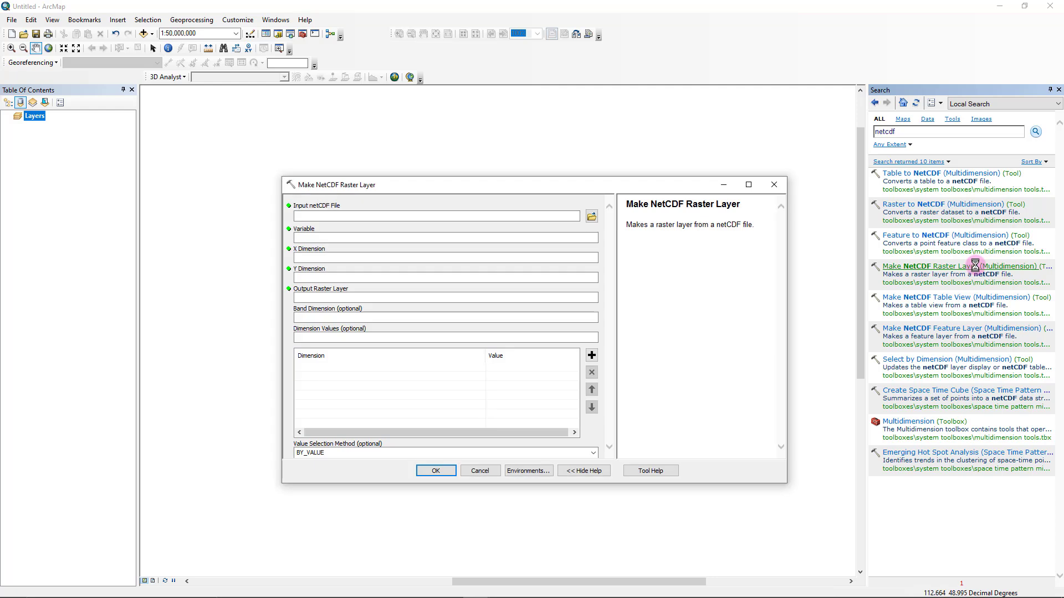
drag(473, 188, 535, 173)
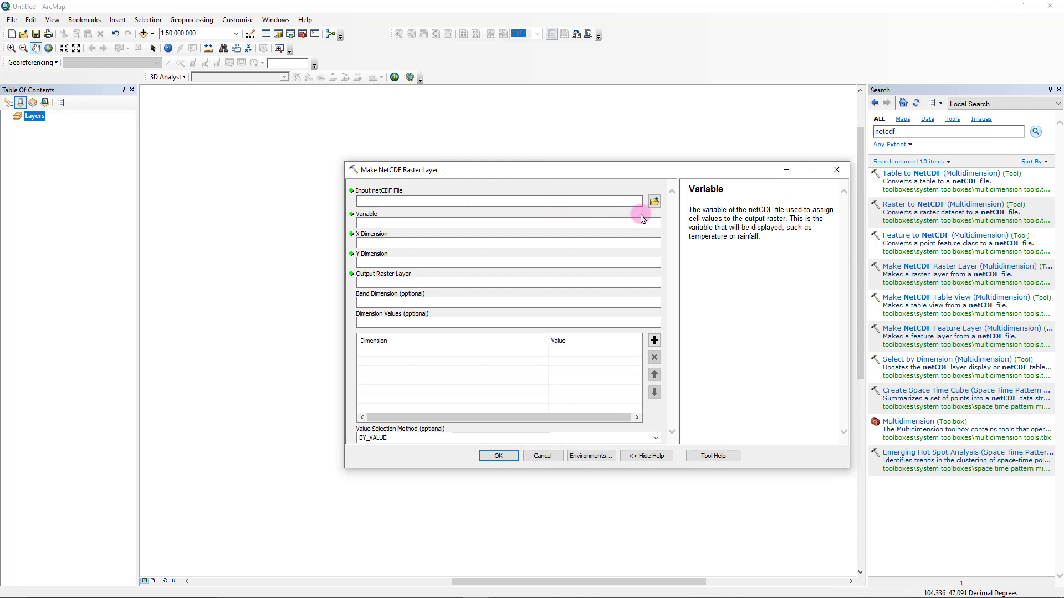
Load the climatology-tas-monthly-mean file from the 51. Working with netCDF data folder as the input netCDF file.
key(alt+Tab)
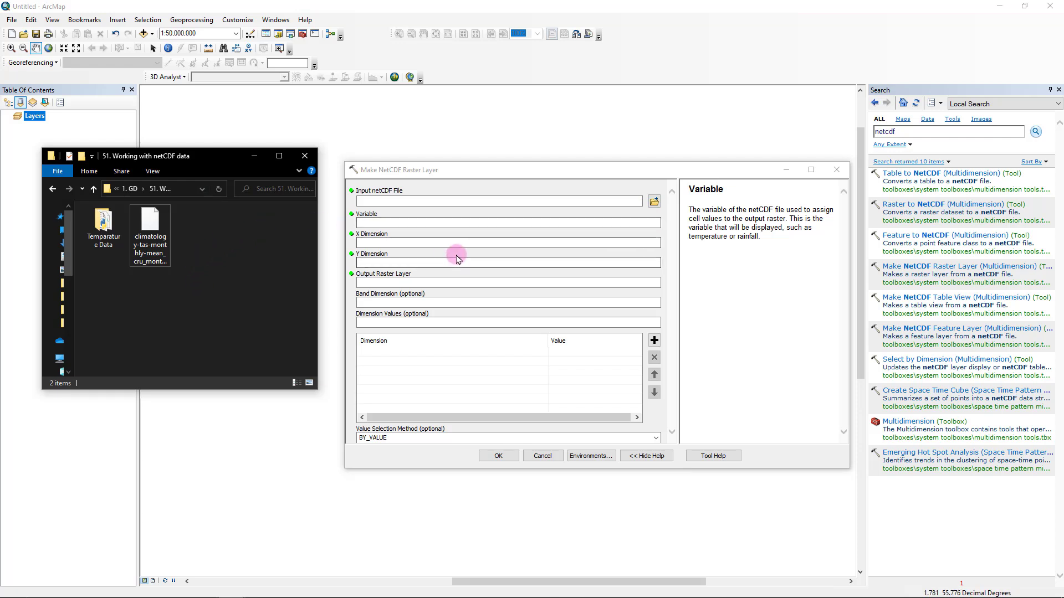
click(166, 260)
drag(158, 239, 382, 205)
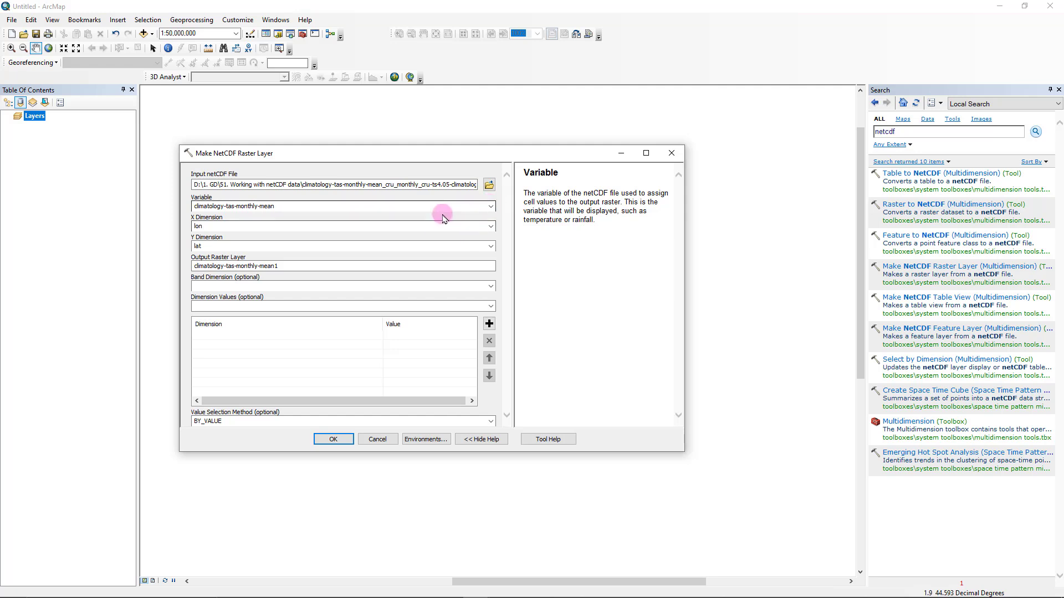
Choose climatology-tas-monthly-mean as the variable and check the X and Y dimension settings.
click(491, 207)
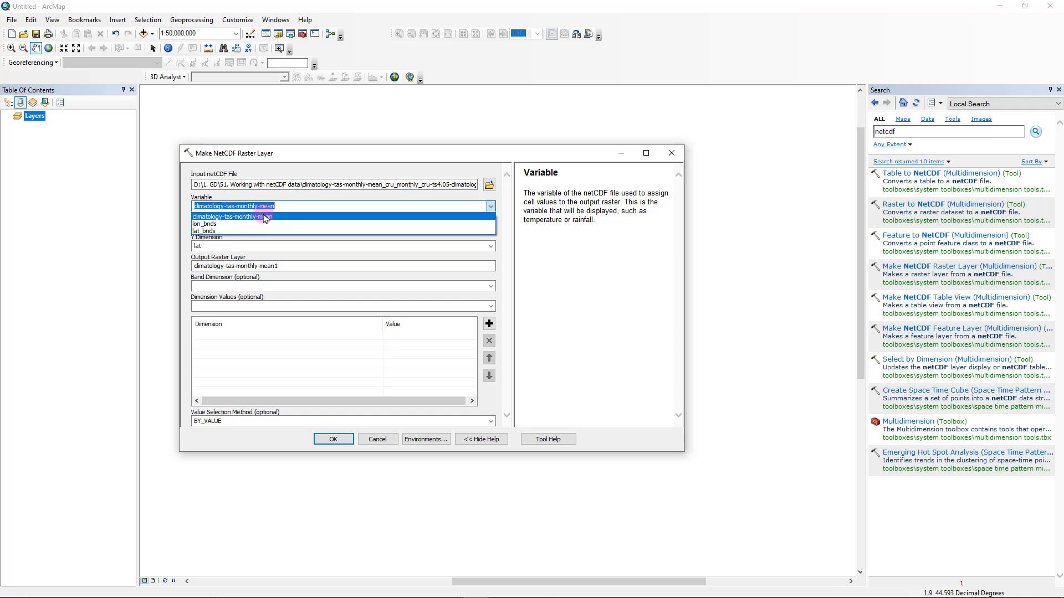
click(226, 221)
click(307, 207)
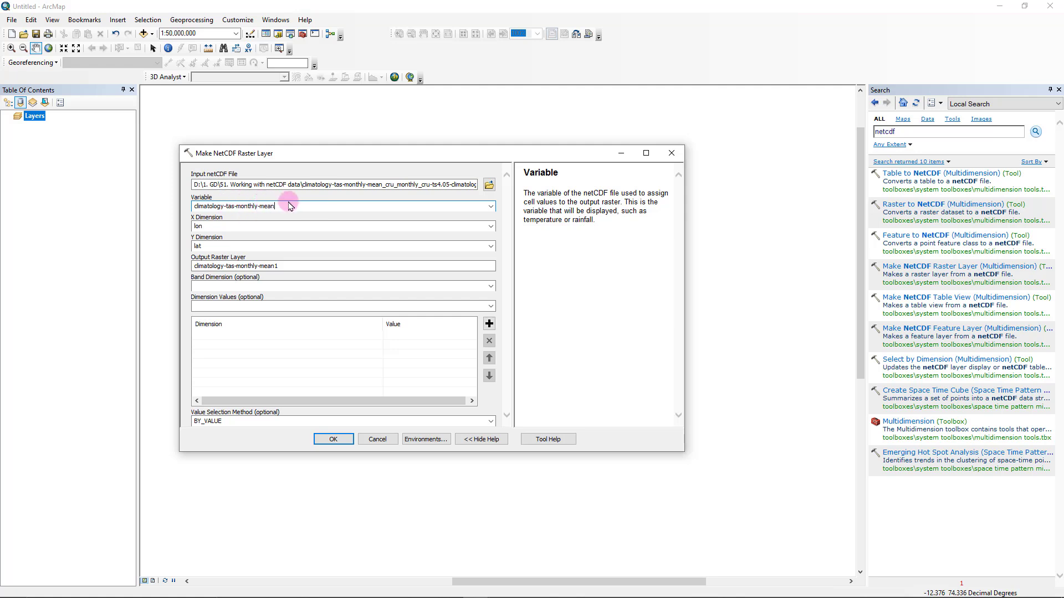
key(Tab)
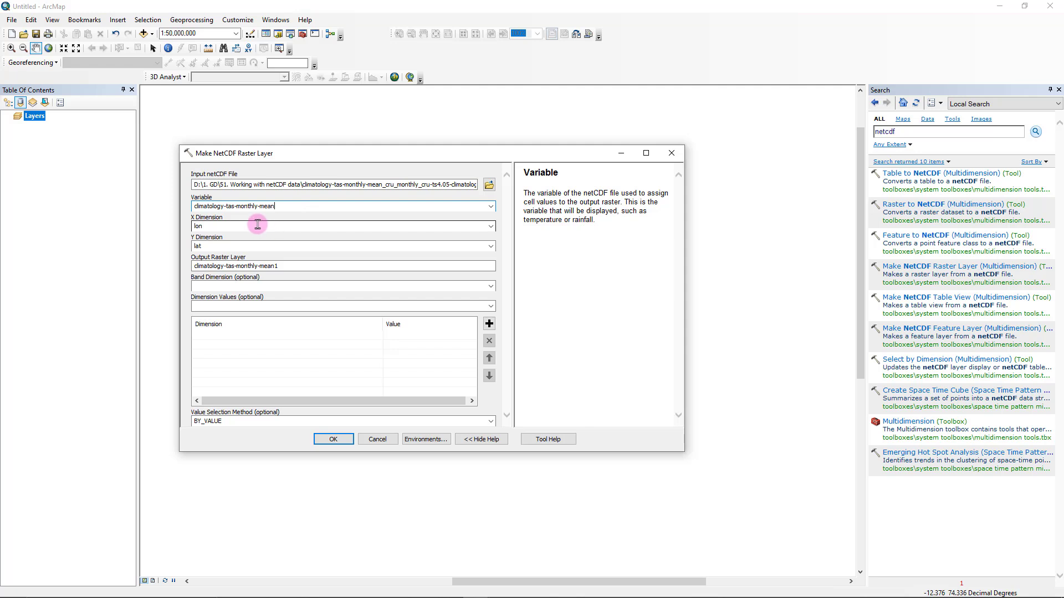
click(201, 209)
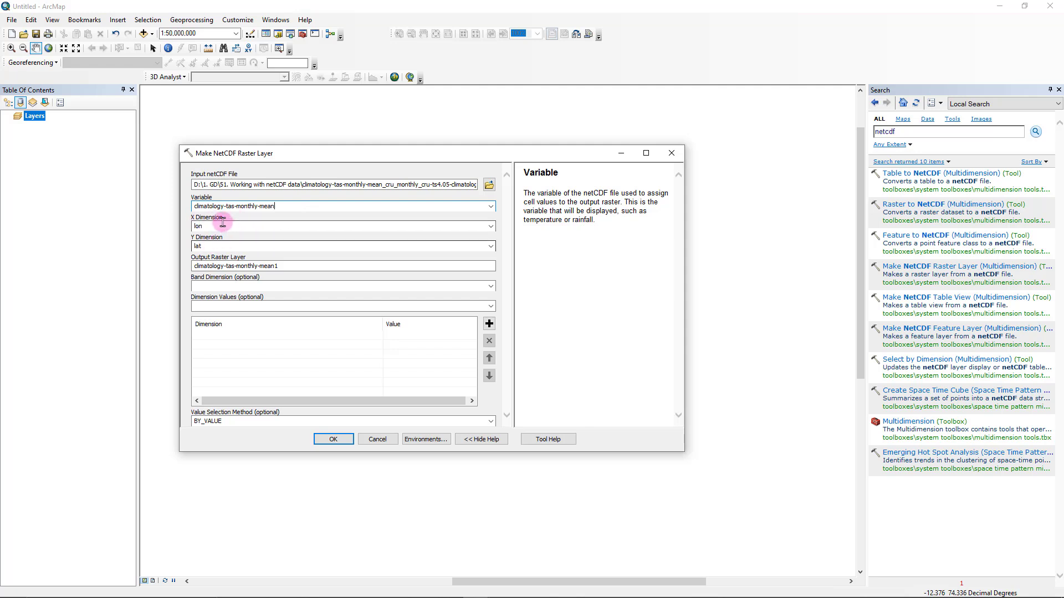
click(219, 228)
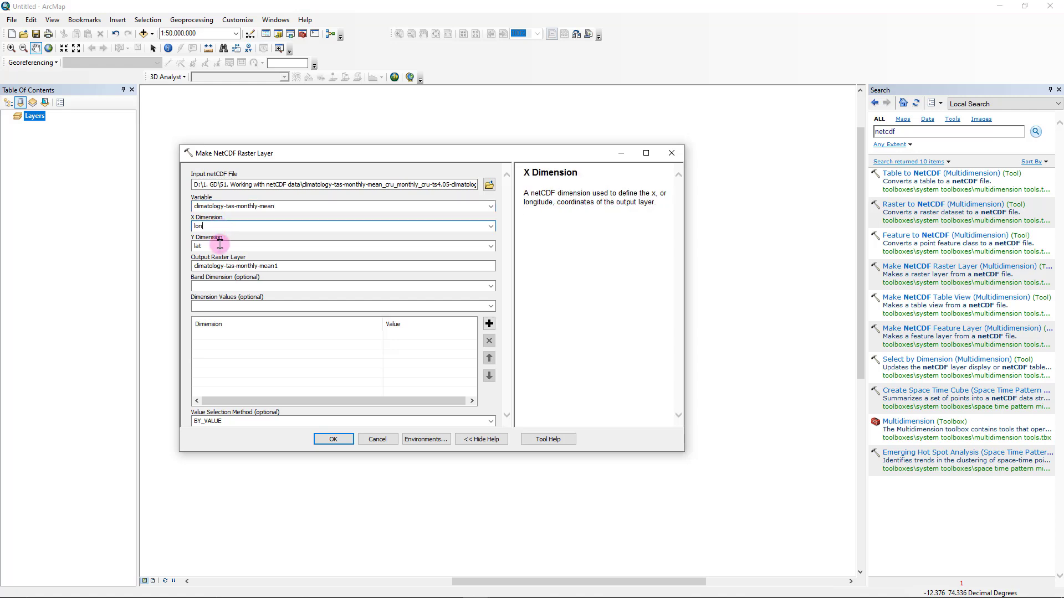
click(217, 246)
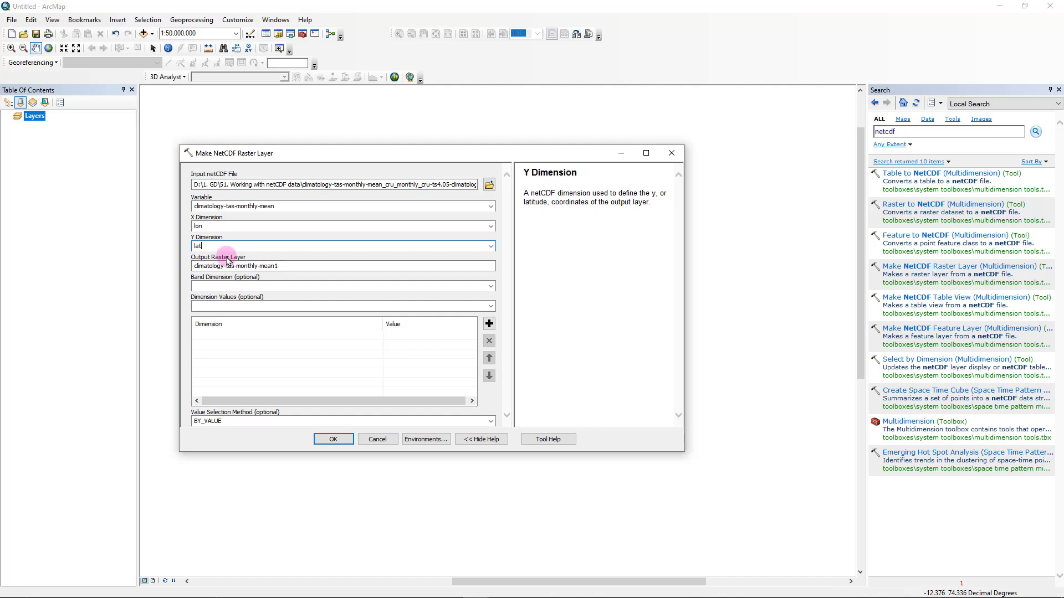
Name the output raster layer mean_temp and run the Make NetCDF Raster Layer tool.
drag(294, 268, 156, 257)
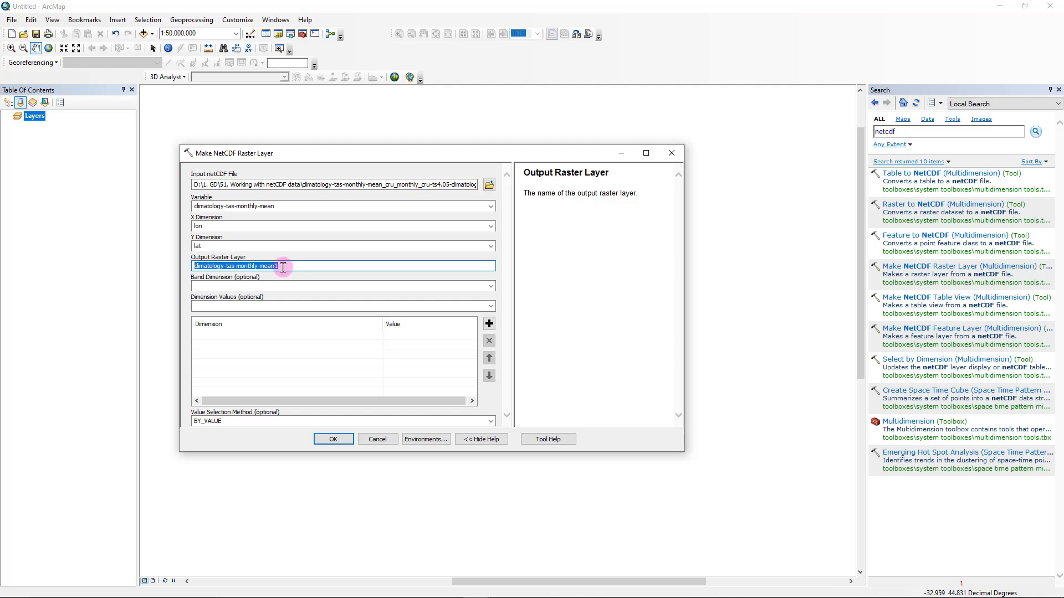
text(mean_temp)
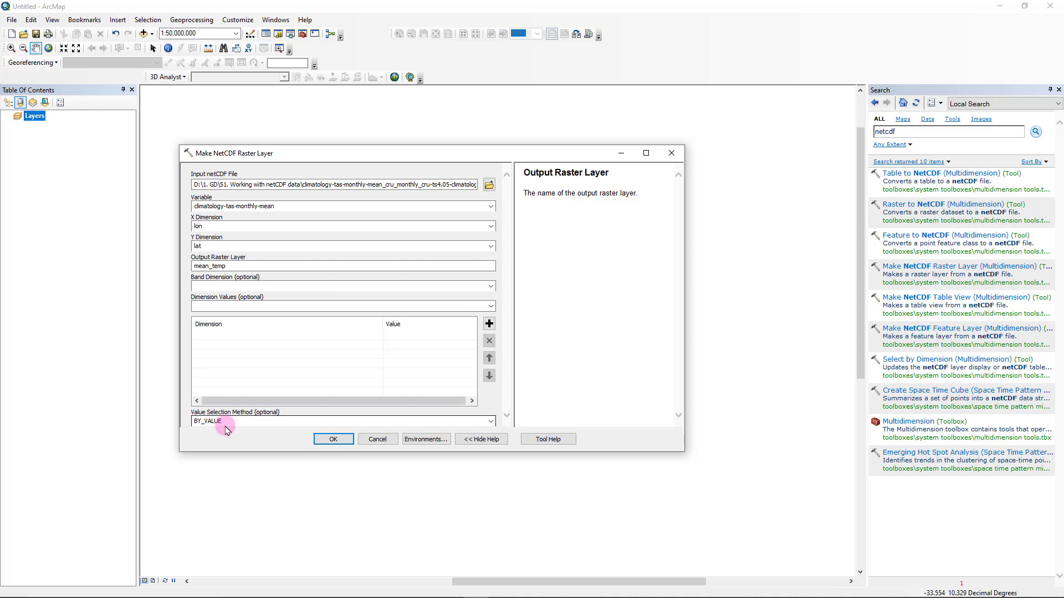
click(334, 440)
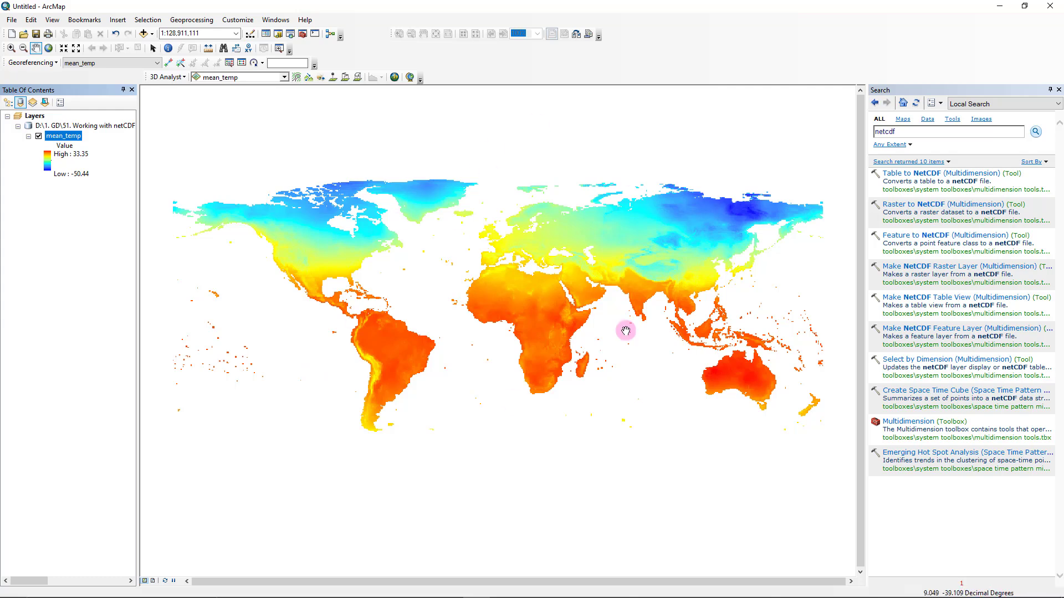
Close the tool search results and enlarge the world temperature raster to a scale of 1:100,000,000.
click(1054, 89)
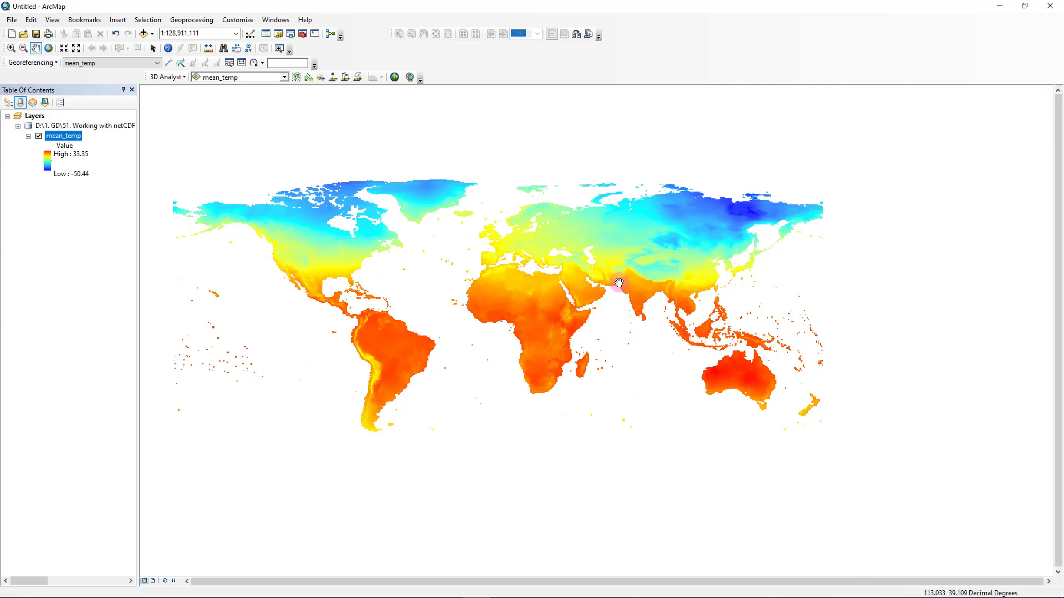
drag(479, 283, 532, 314)
scroll(542, 305, up, 1)
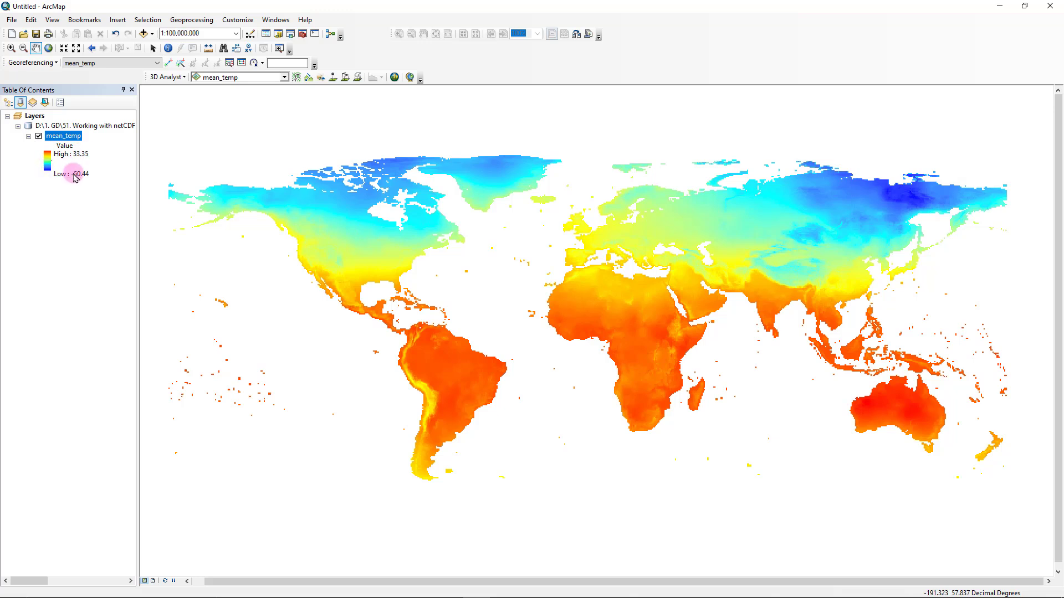
Apply the inverted brown-yellow-green-dark blue color ramp to the mean_temp layer.
click(47, 163)
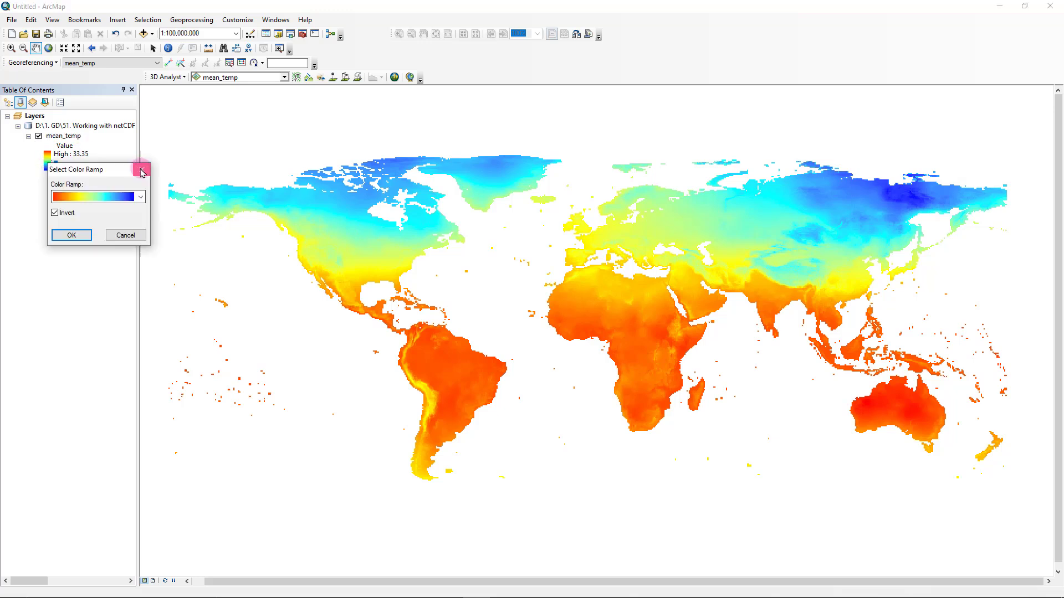
click(144, 169)
click(47, 166)
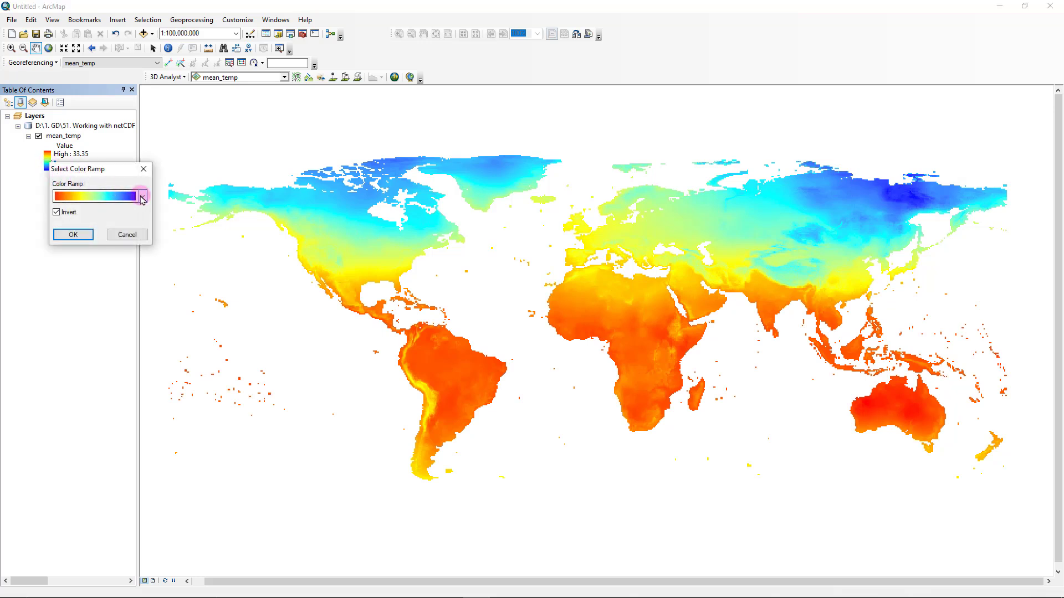
click(143, 197)
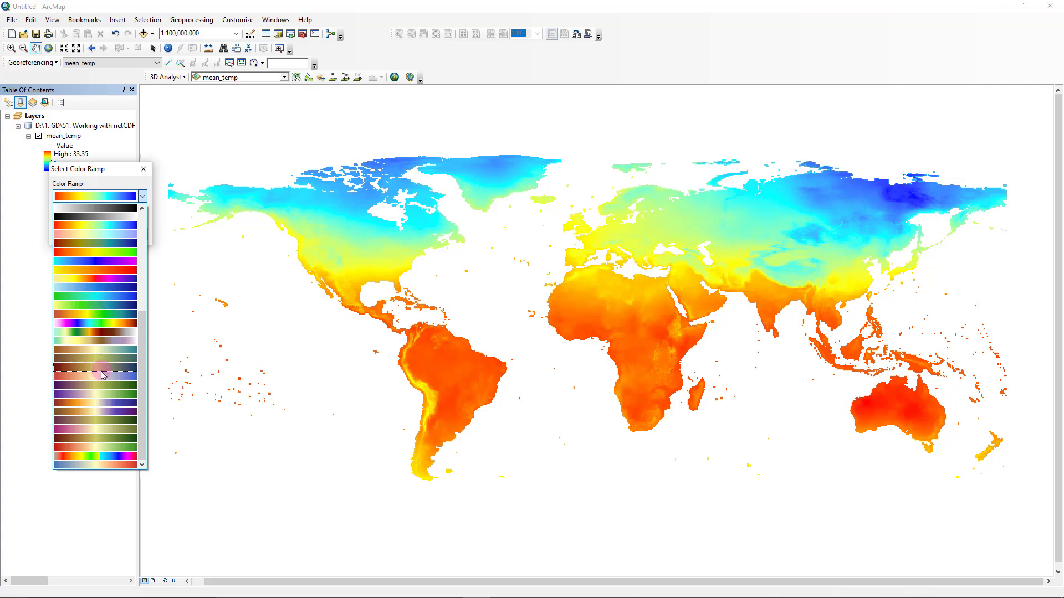
click(113, 315)
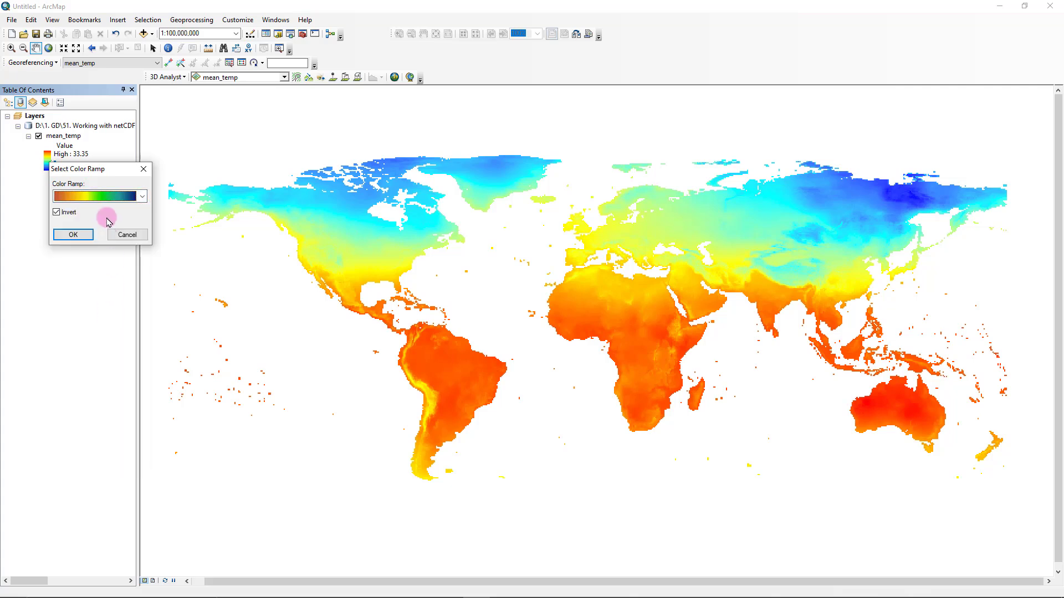
click(78, 233)
drag(378, 299, 376, 303)
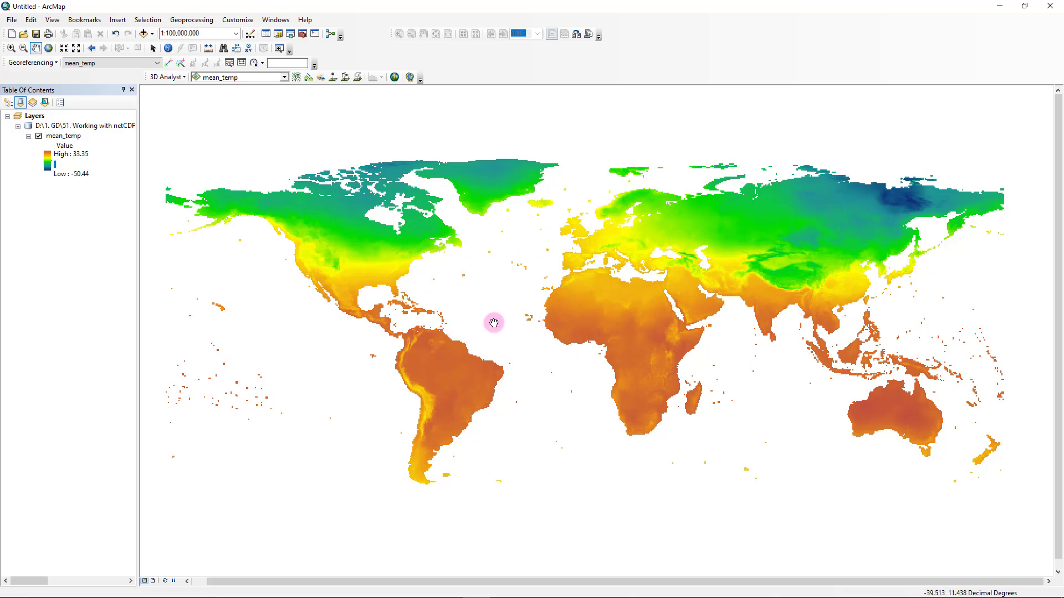
Open the NetCDF dimension settings in the mean_temp layer's properties.
click(63, 137)
right_click(65, 137)
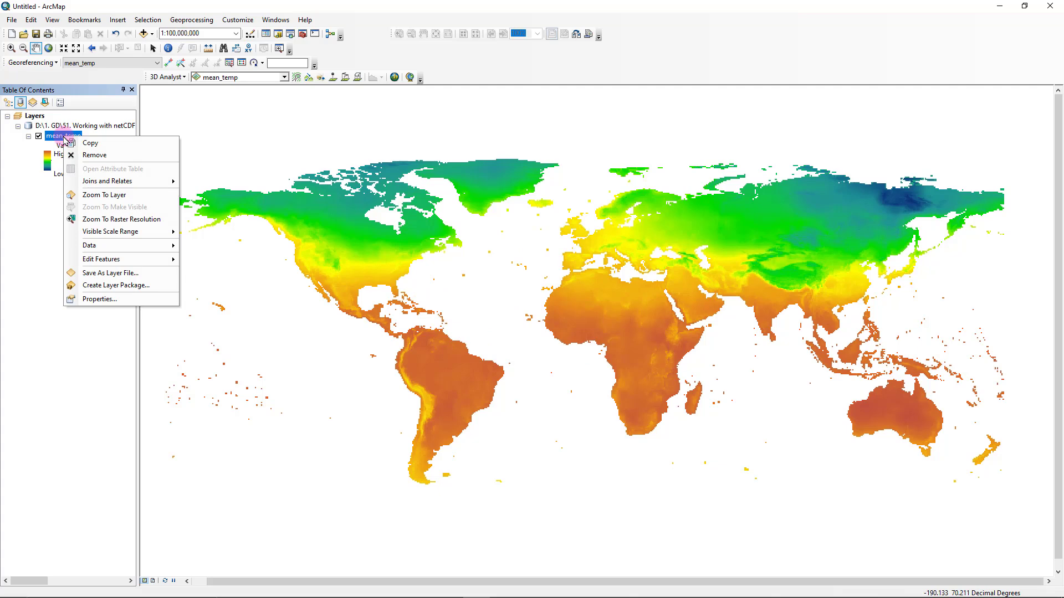
click(114, 299)
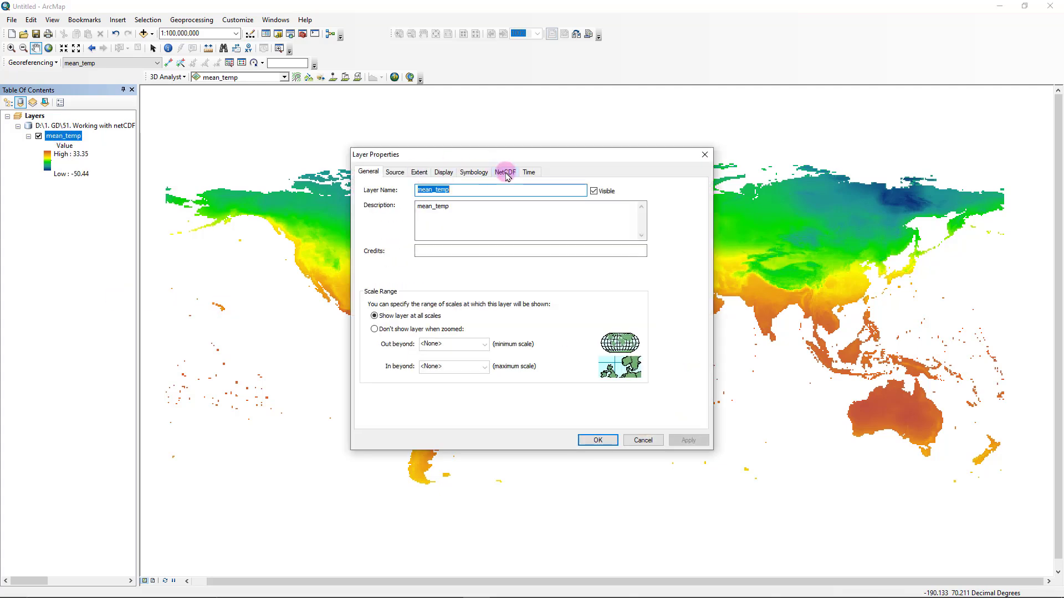
click(505, 173)
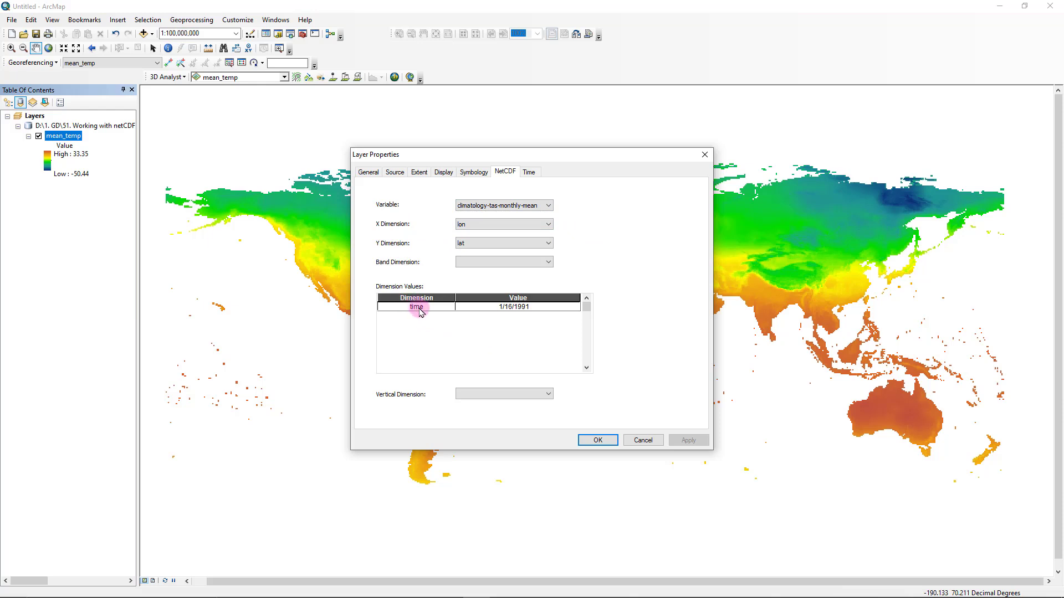
Review the dates available for the layer's time dimension and keep 1/16/1991 selected.
click(544, 308)
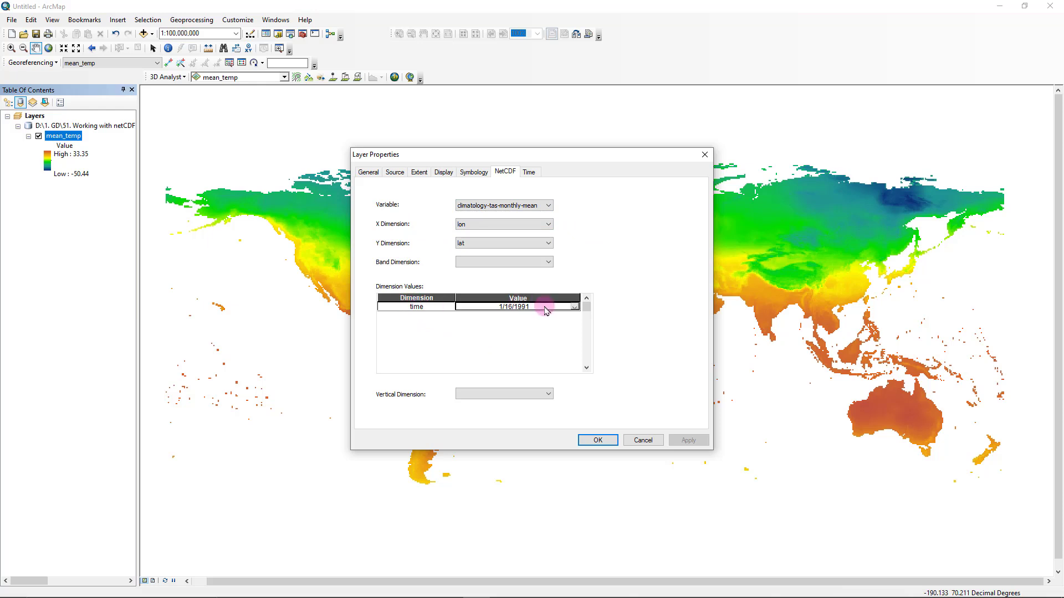
click(549, 308)
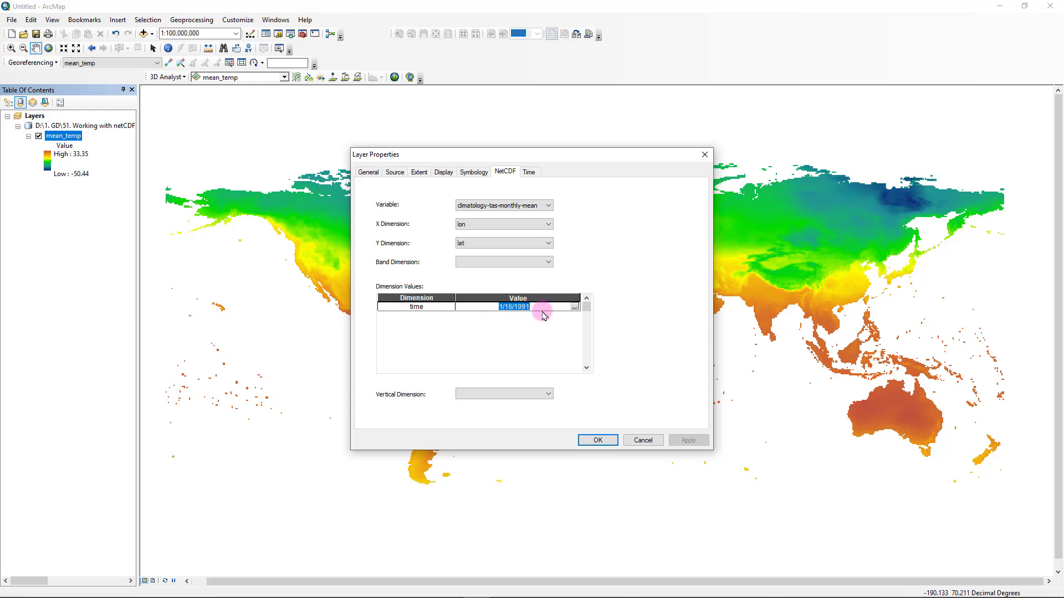
click(578, 307)
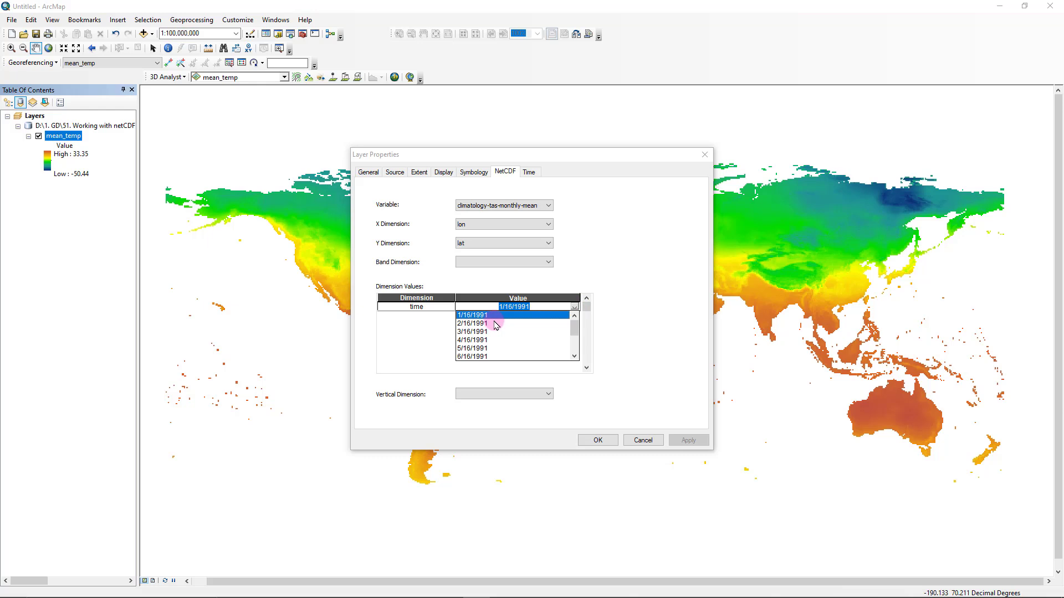
scroll(499, 327, down, 2)
scroll(500, 334, up, 2)
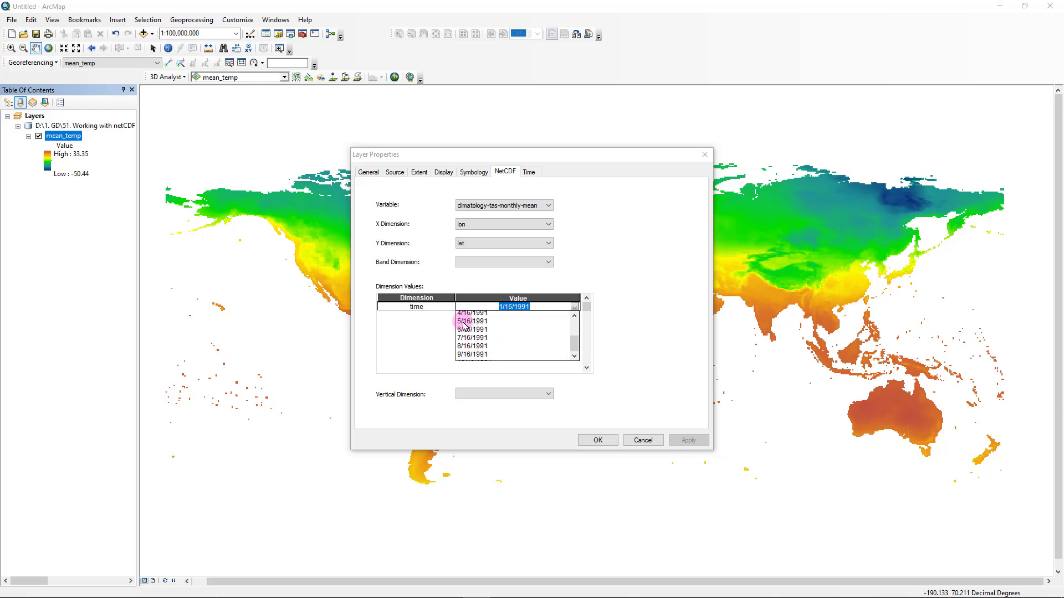
scroll(464, 358, down, 1)
scroll(468, 335, up, 1)
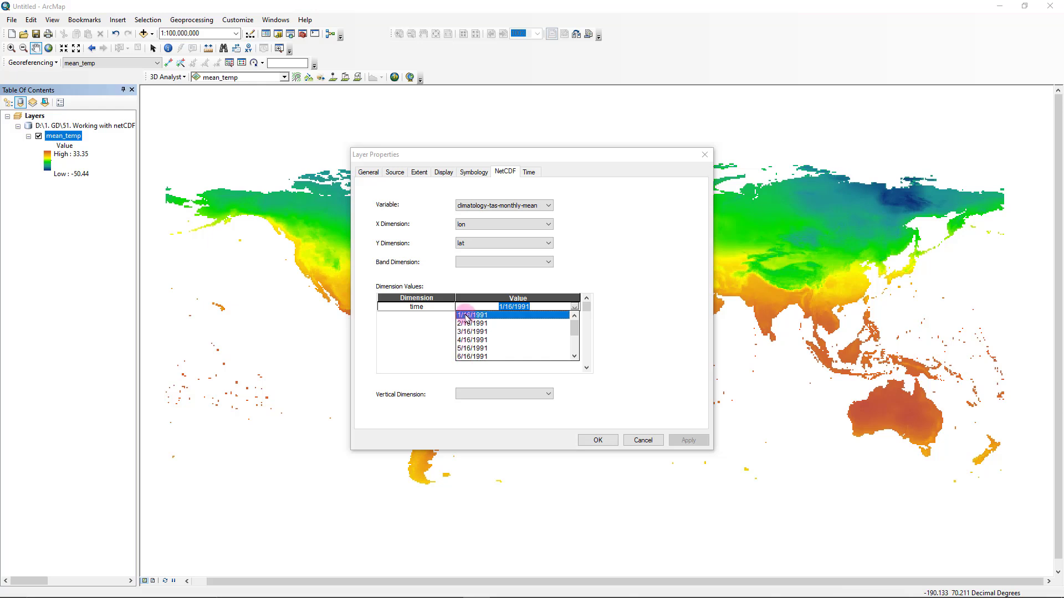
click(467, 315)
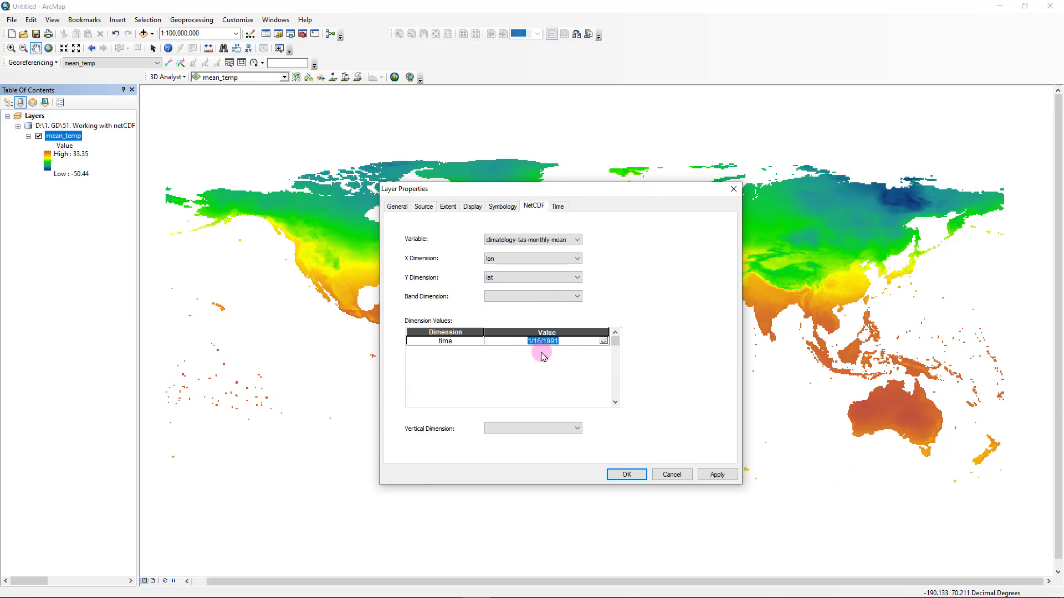
Set the time dimension value to 4/16/1991, apply it and uncover the map to view that month's temperatures.
click(603, 341)
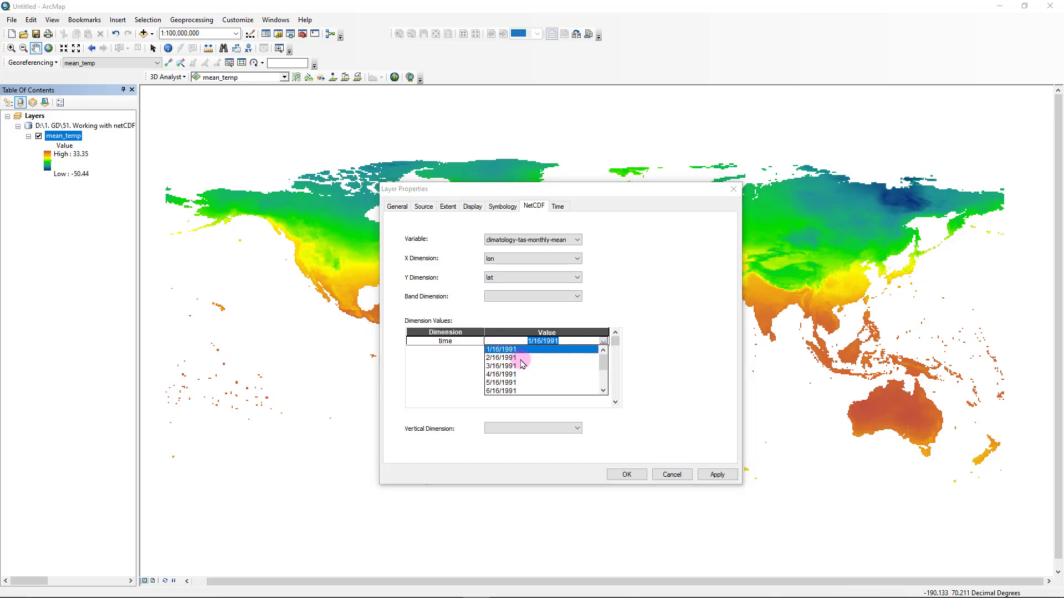
click(497, 374)
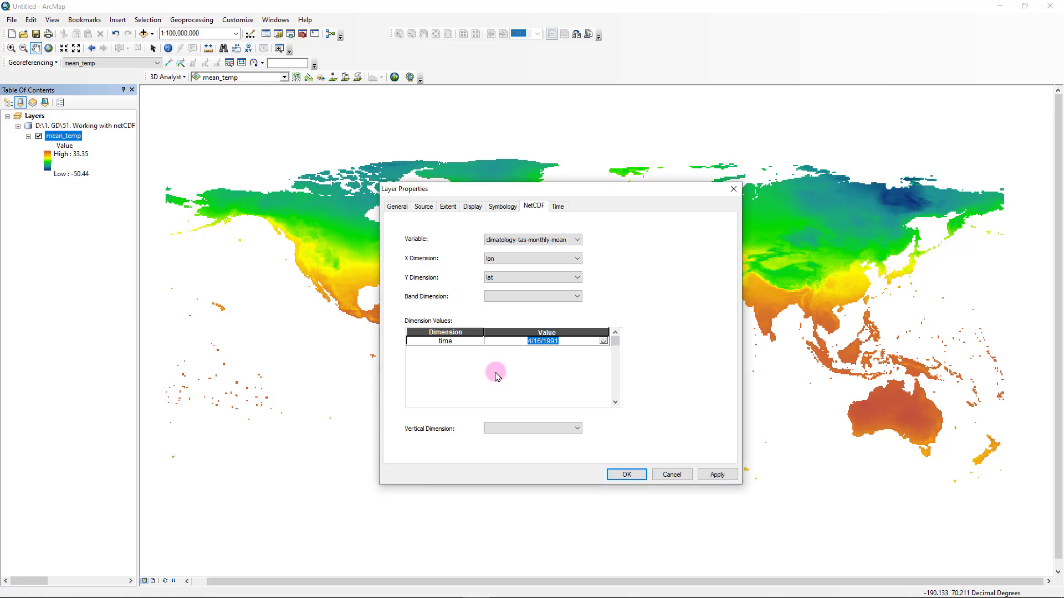
click(716, 475)
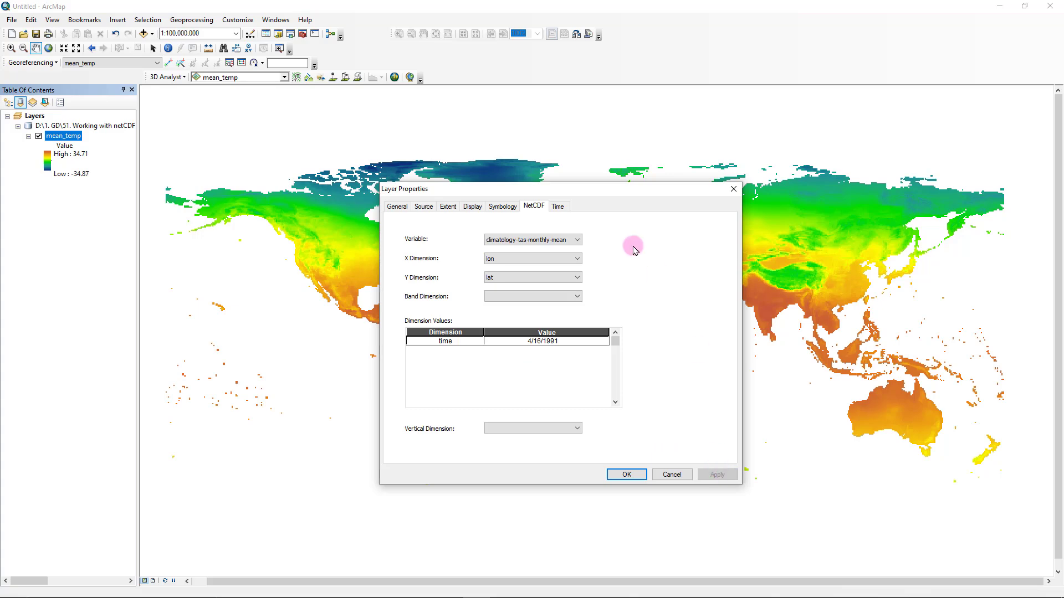
drag(588, 190, 982, 456)
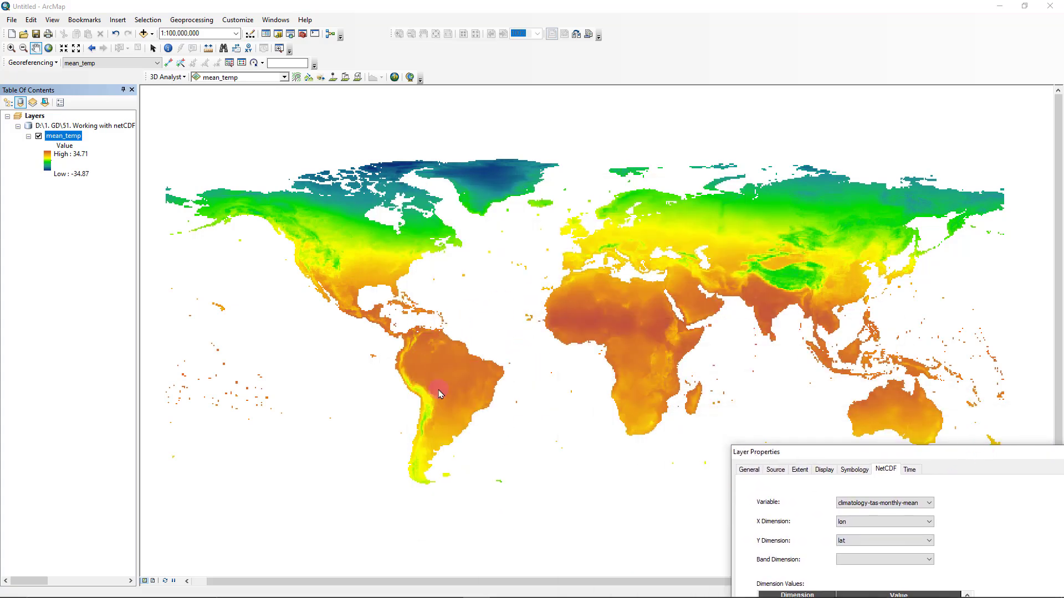
Set the time dimension value to 12/16/1991, apply it to the map and close the layer properties.
drag(851, 453, 508, 160)
click(614, 309)
click(614, 359)
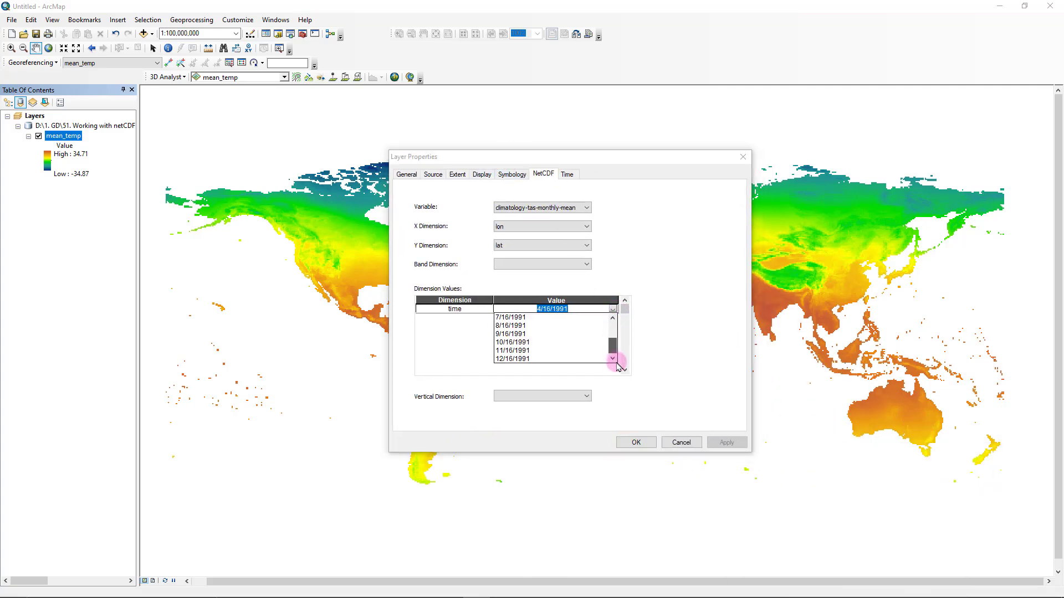
click(513, 359)
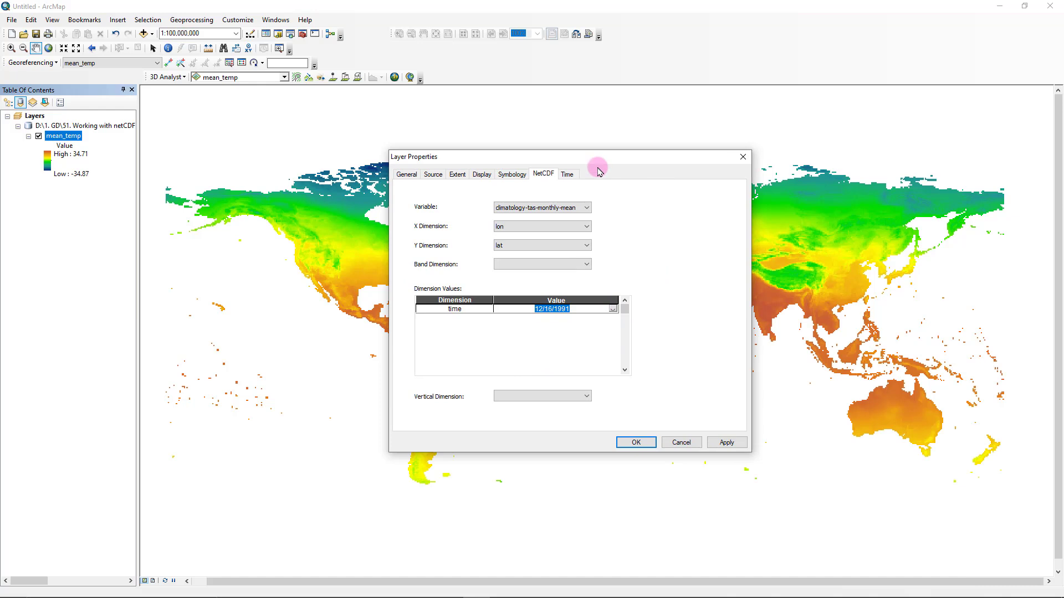
drag(597, 158, 827, 251)
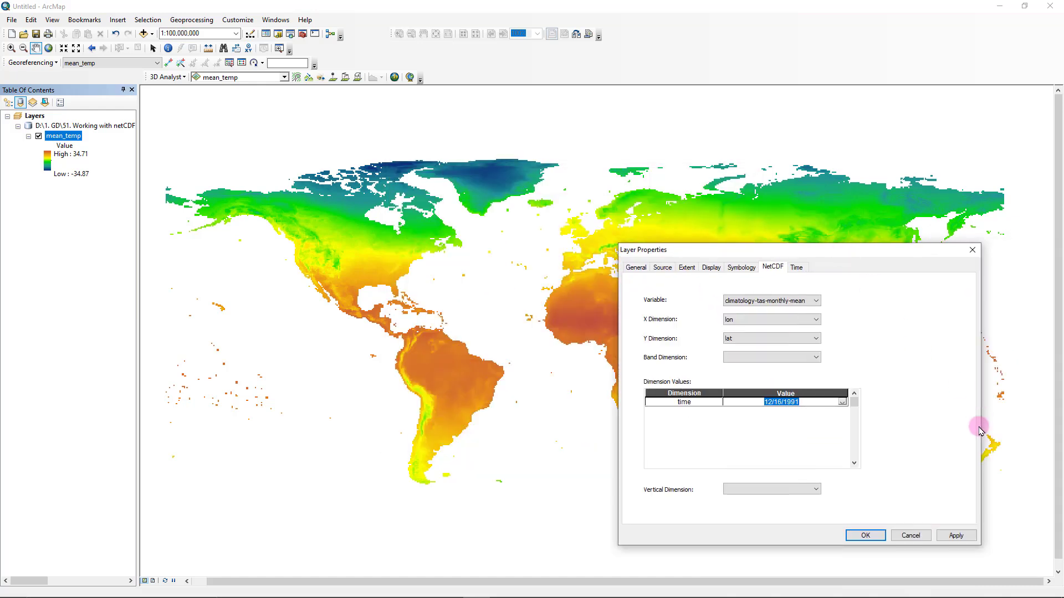
click(957, 536)
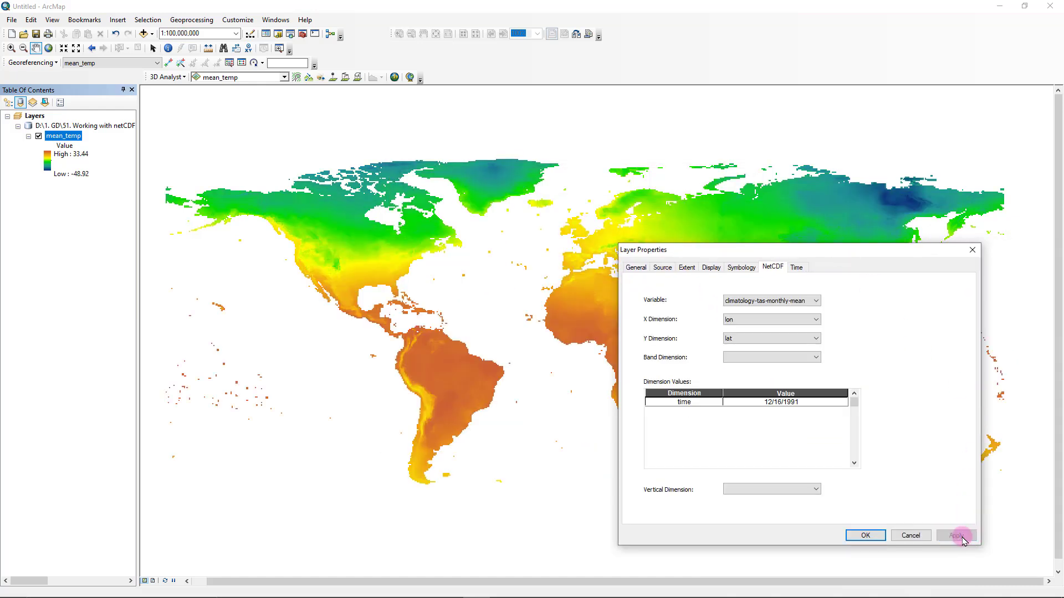
click(868, 536)
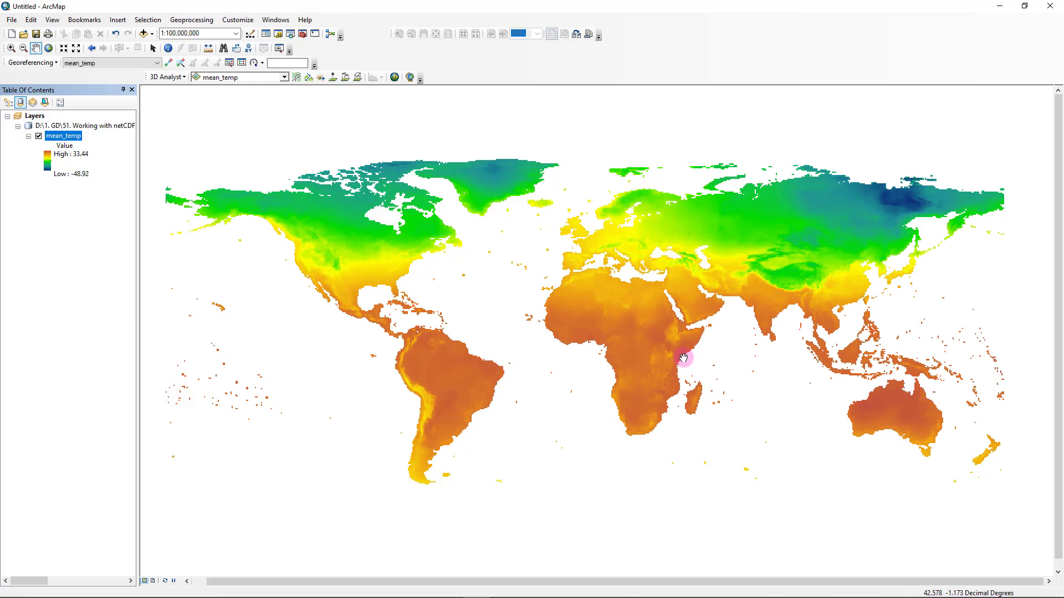
Identify the pixel value of a mean_temp cell north of the Caspian Sea and close the Identify results.
click(168, 49)
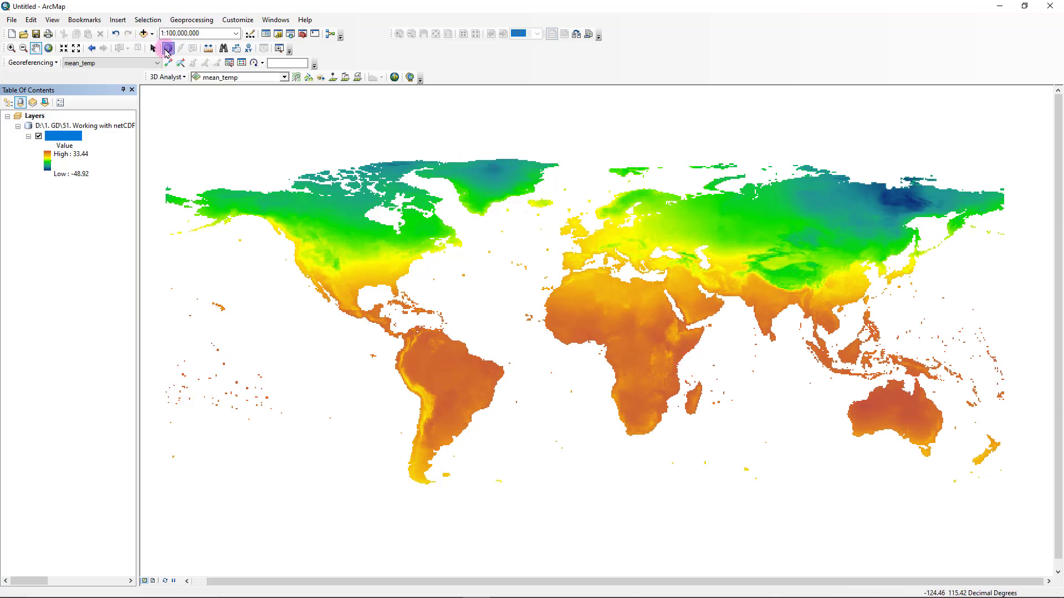
click(703, 314)
scroll(704, 310, up, 5)
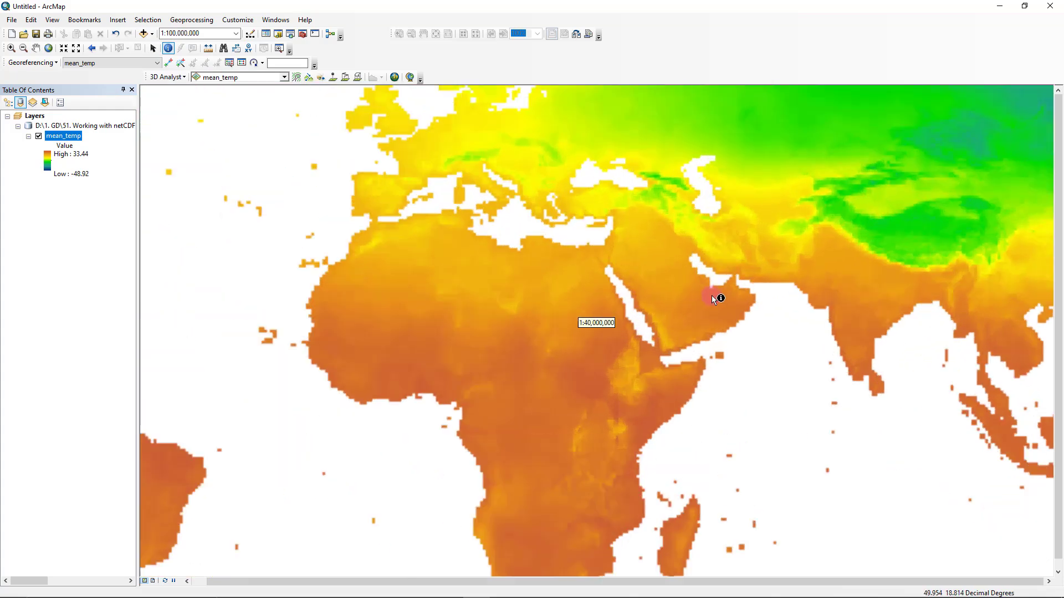
drag(778, 208, 609, 509)
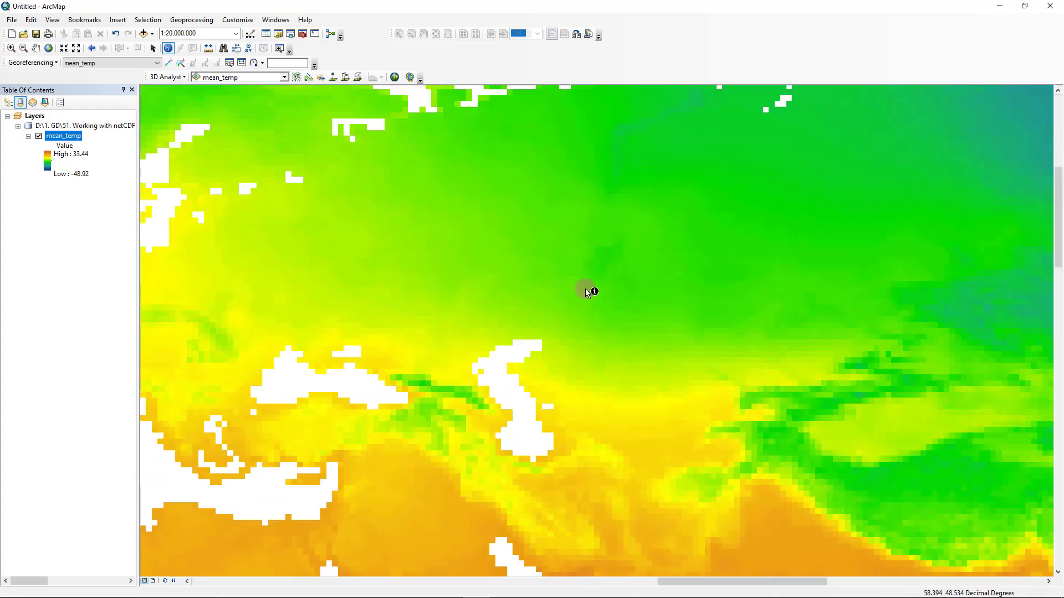
scroll(580, 284, up, 4)
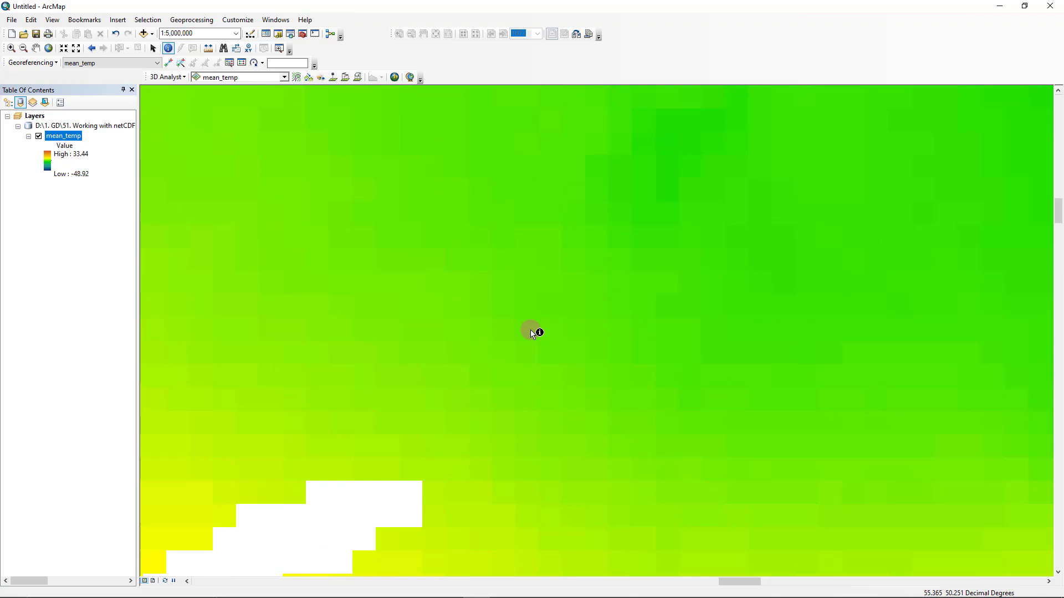
scroll(523, 335, up, 2)
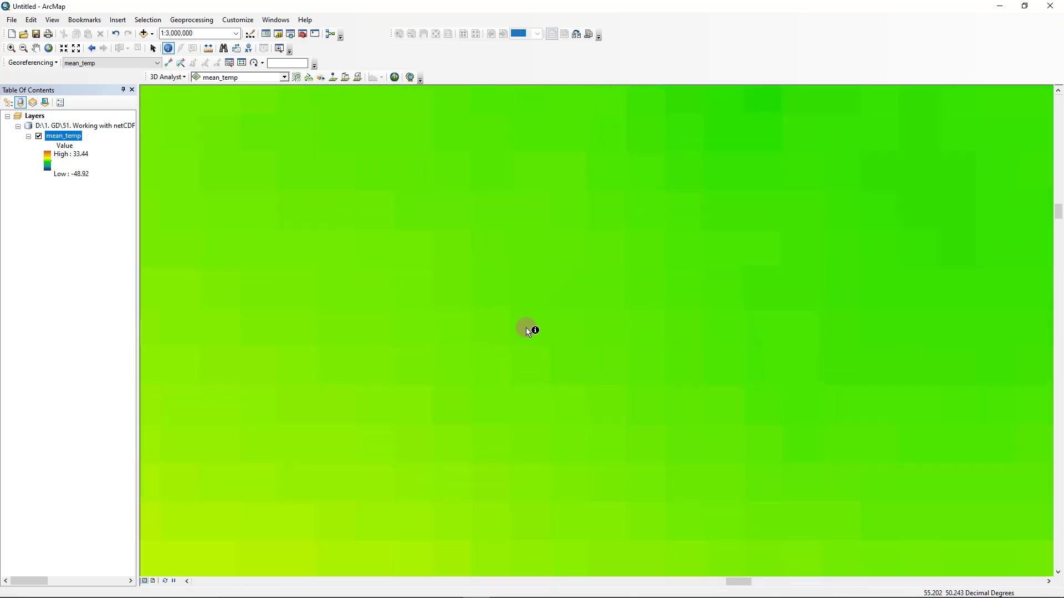
click(493, 332)
click(712, 231)
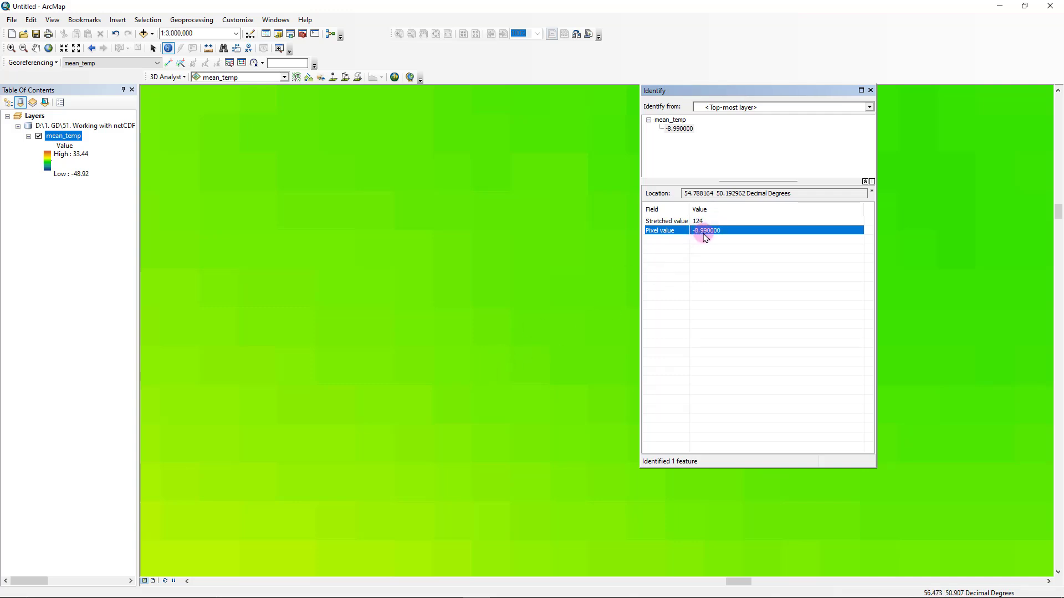
scroll(508, 370, up, 8)
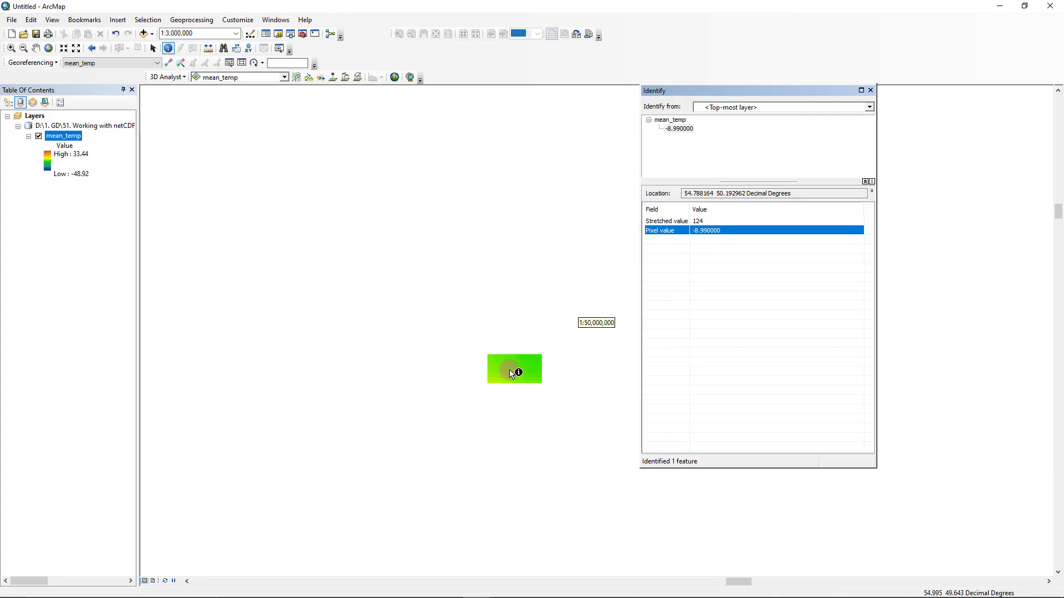
click(870, 90)
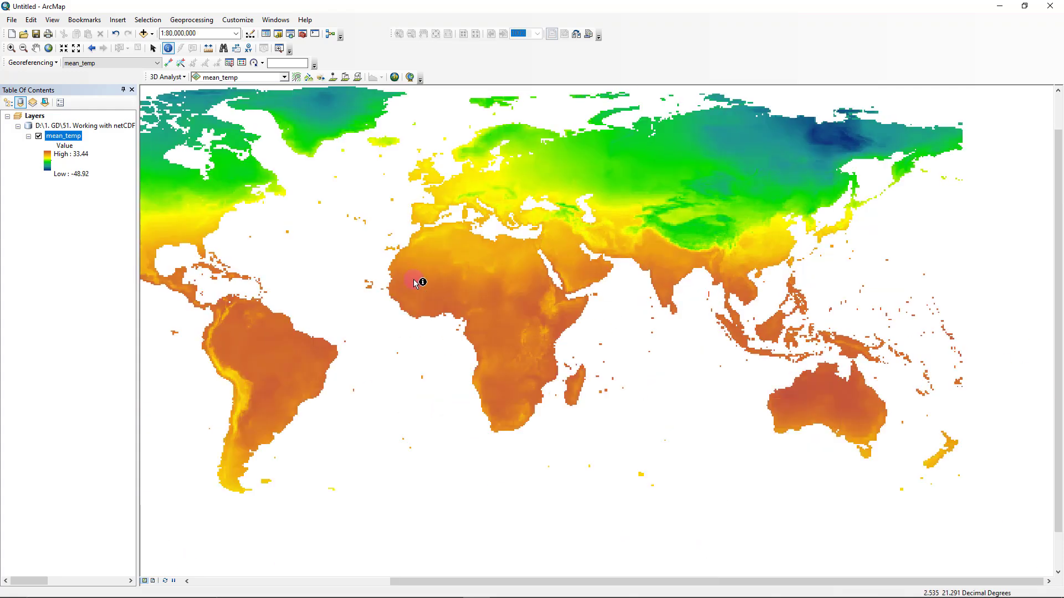
Identify the pixel value of a mean_temp cell in northwest Africa, close the results and return to the world extent.
scroll(415, 282, down, 9)
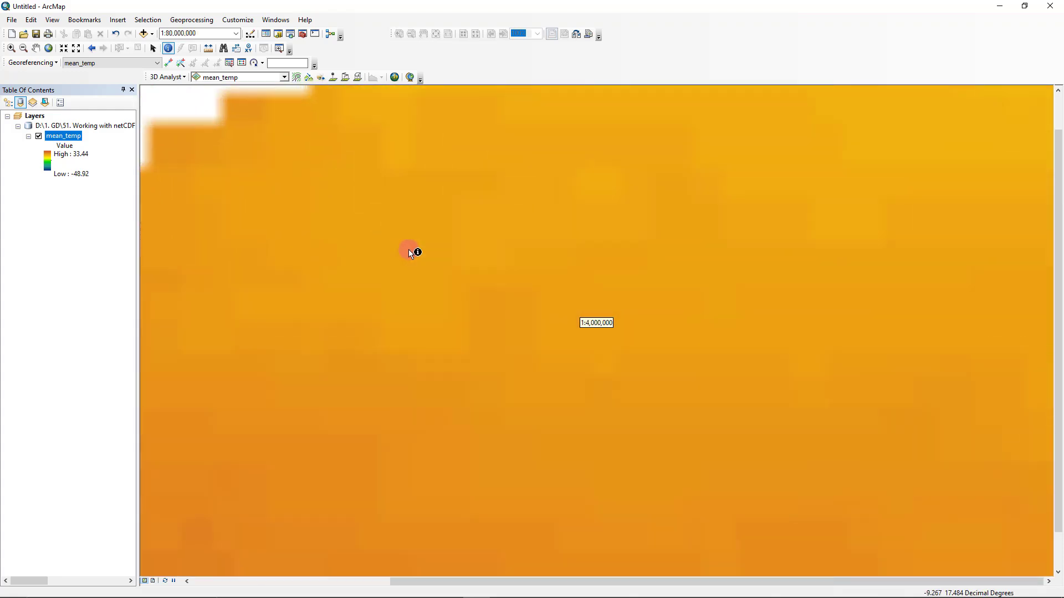
scroll(410, 254, down, 4)
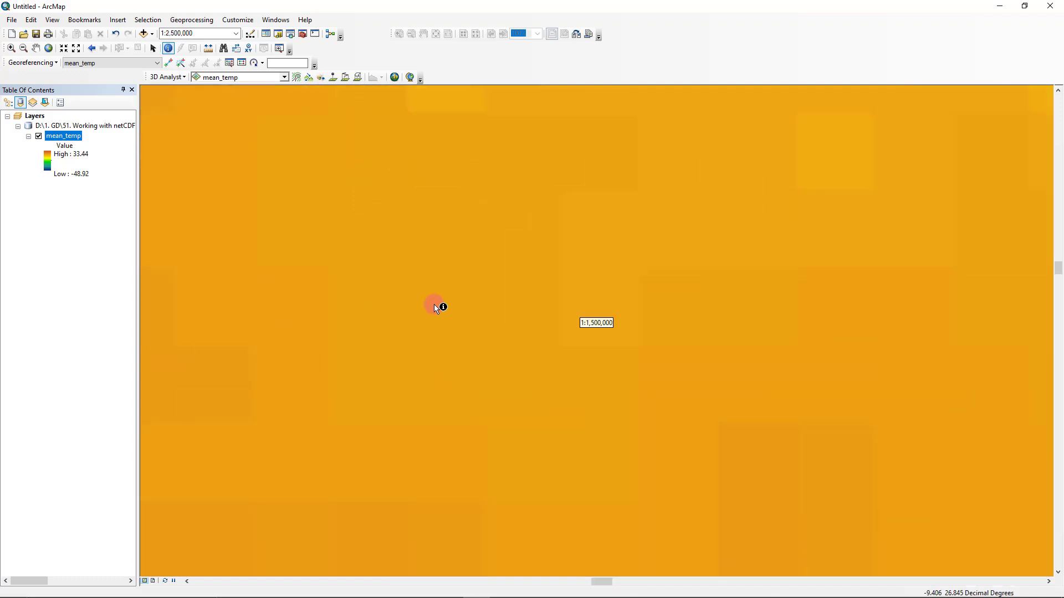
click(438, 304)
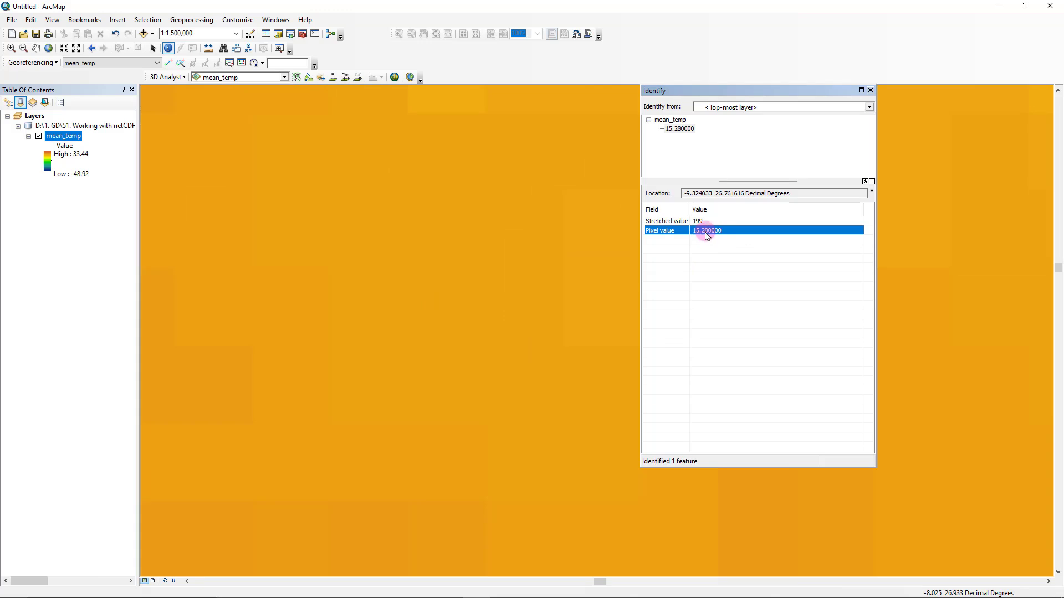
scroll(438, 316, up, 8)
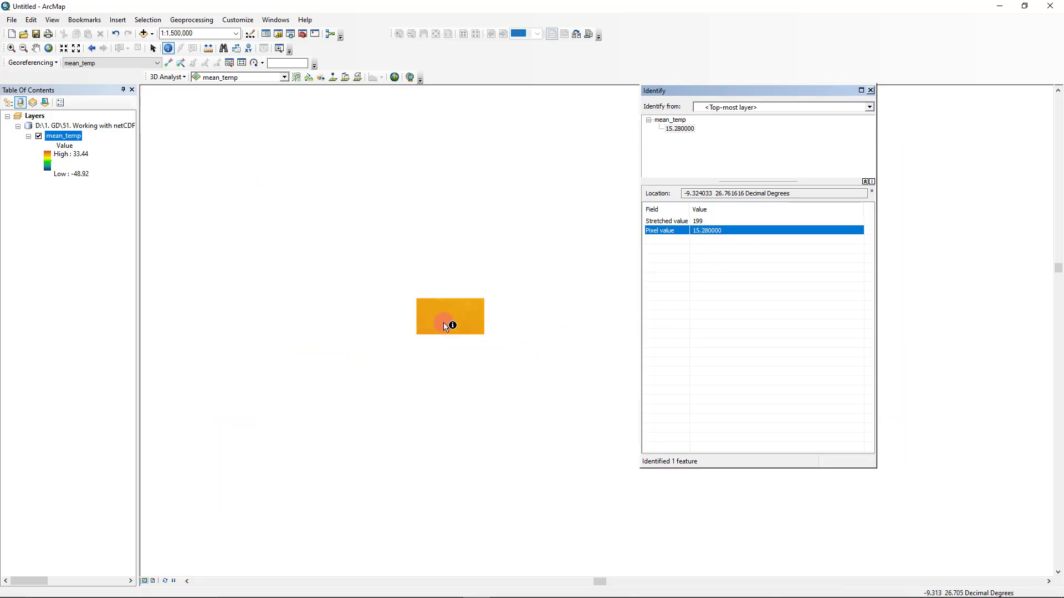
scroll(519, 308, up, 2)
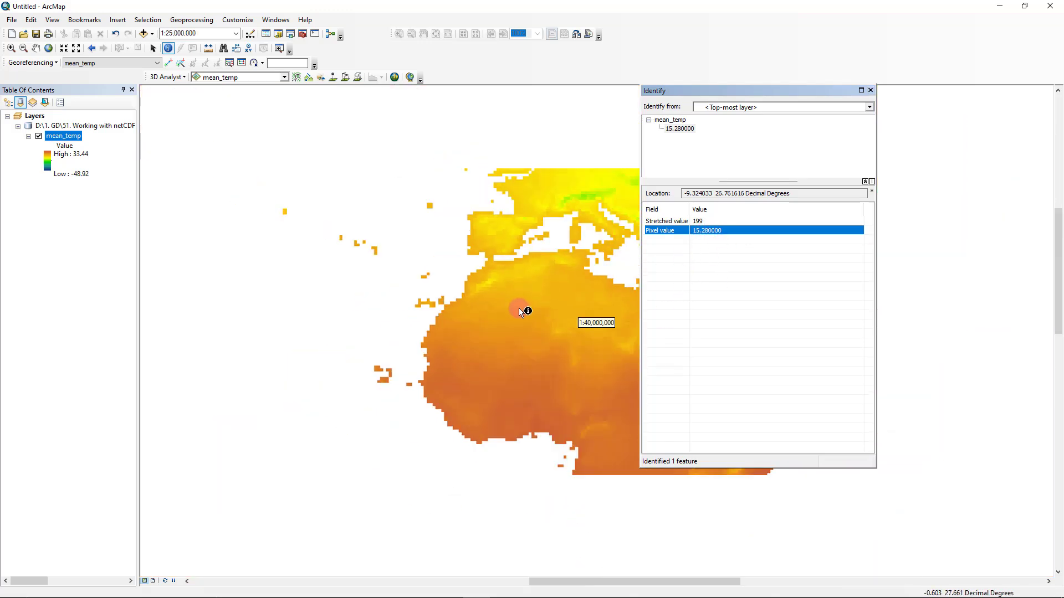
scroll(518, 308, up, 1)
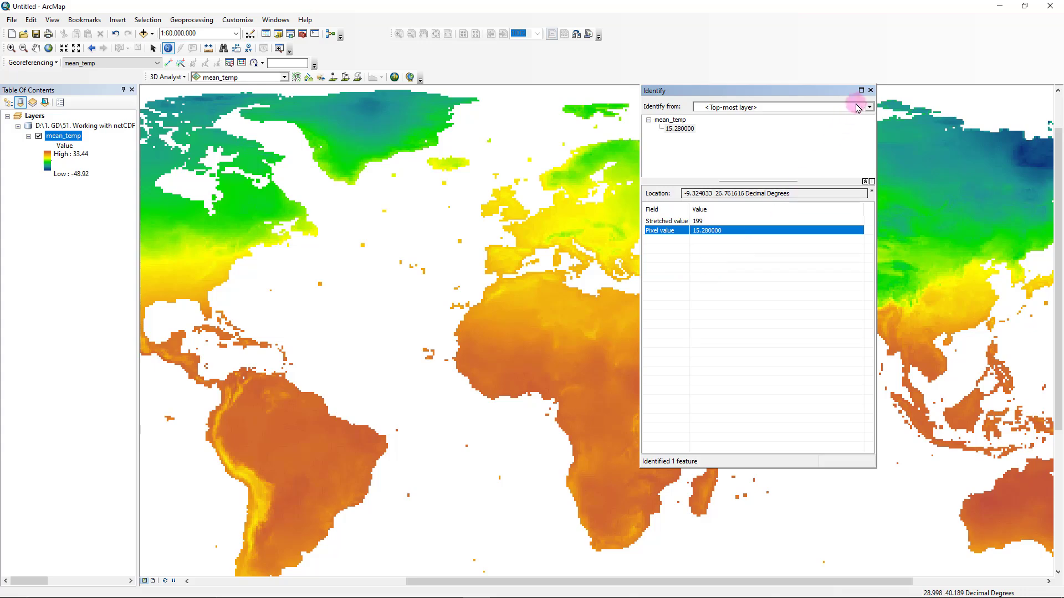
click(870, 90)
scroll(550, 292, up, 1)
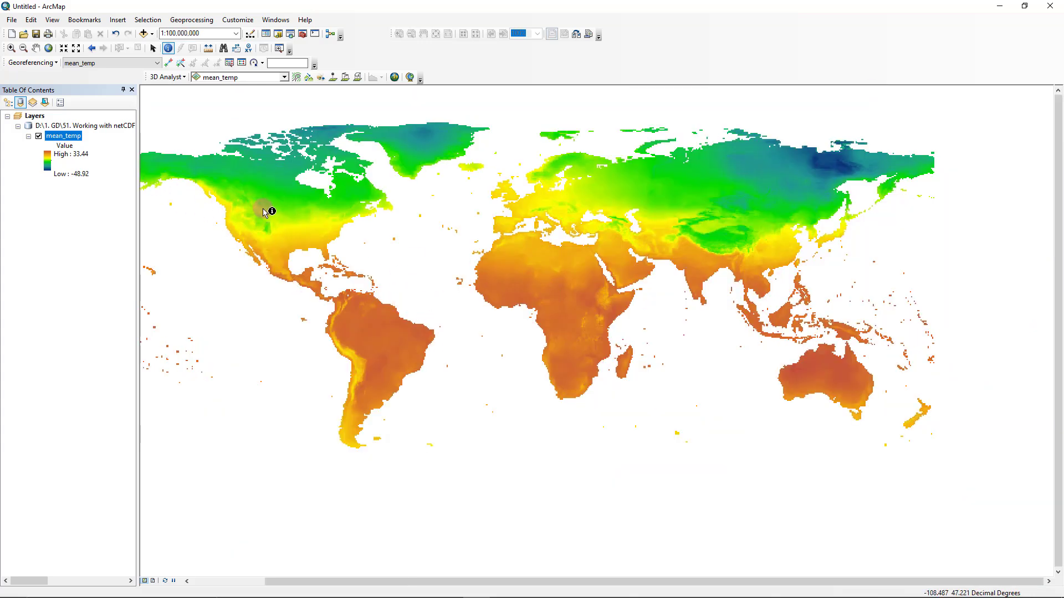
Export the mean_temp layer as the TIFF raster mean_temp1.tif in D:\1. GD\51. Working with netCDF data, keeping the original extent and 0.5 cell size.
right_click(72, 136)
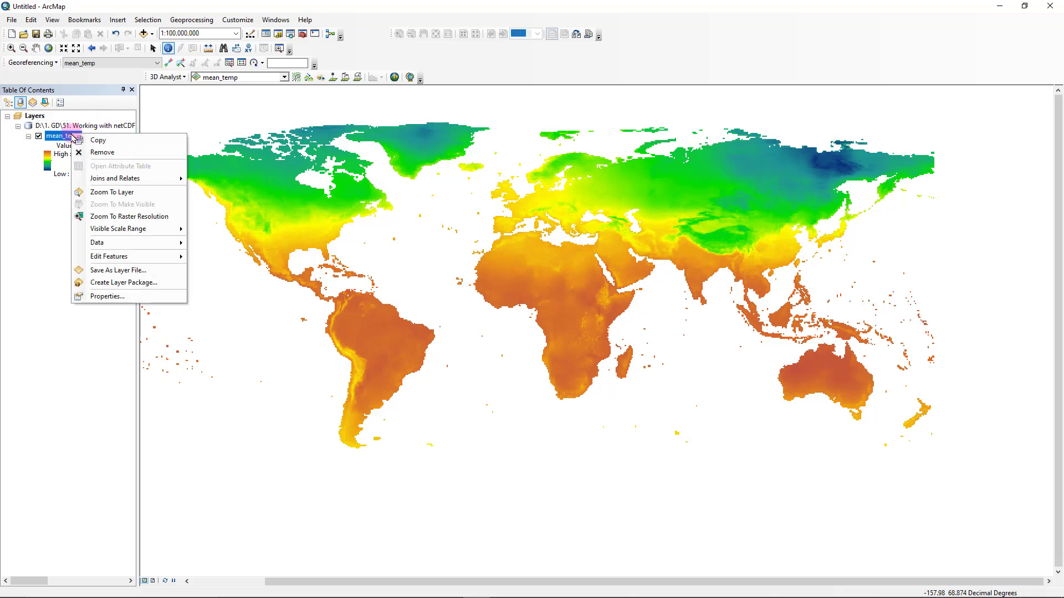
mouse_move(159, 242)
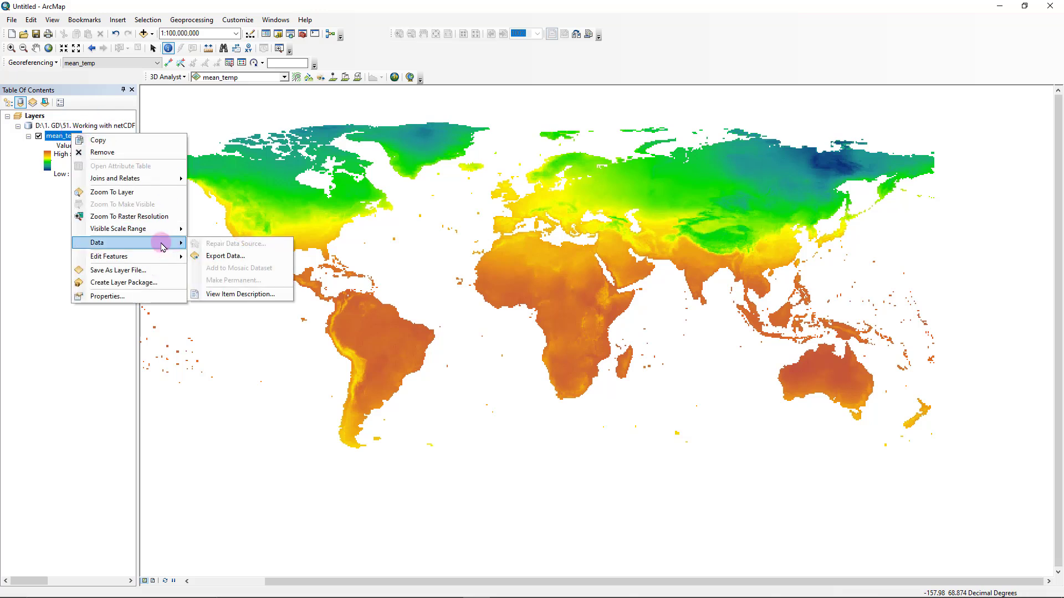
click(224, 256)
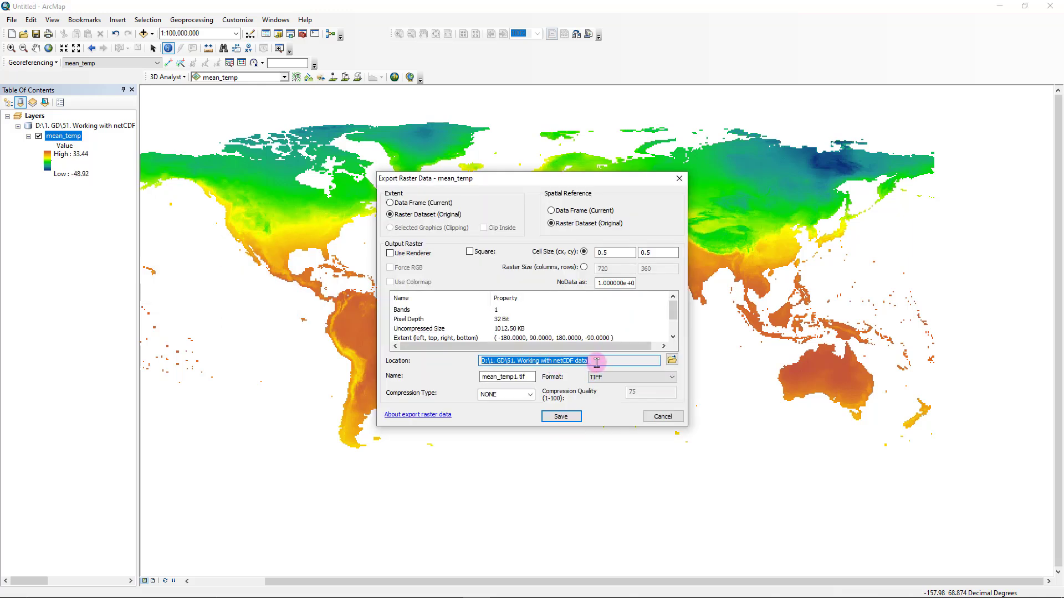
click(517, 379)
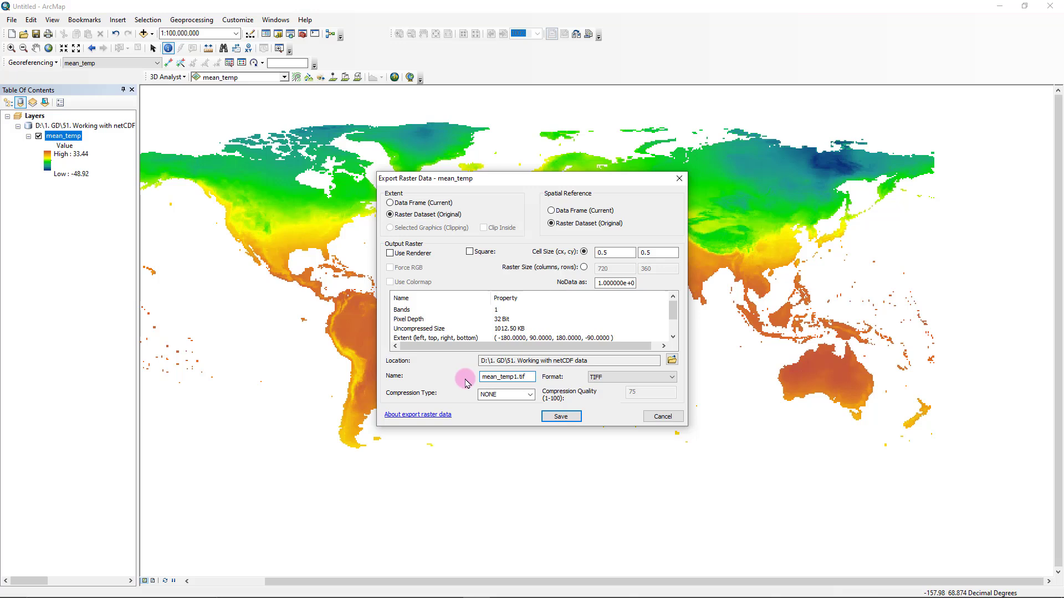
click(615, 378)
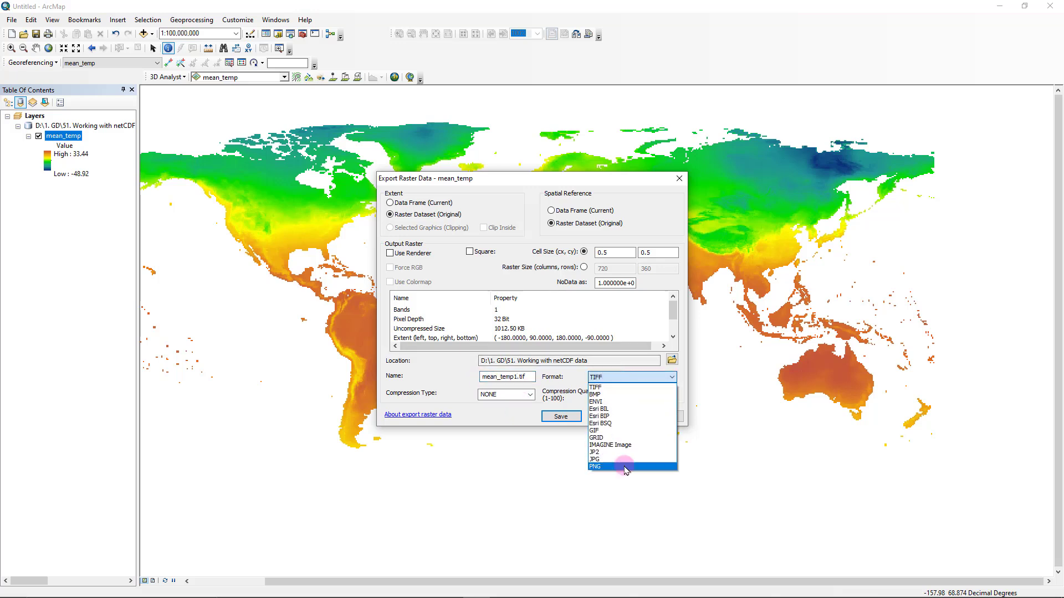
click(607, 387)
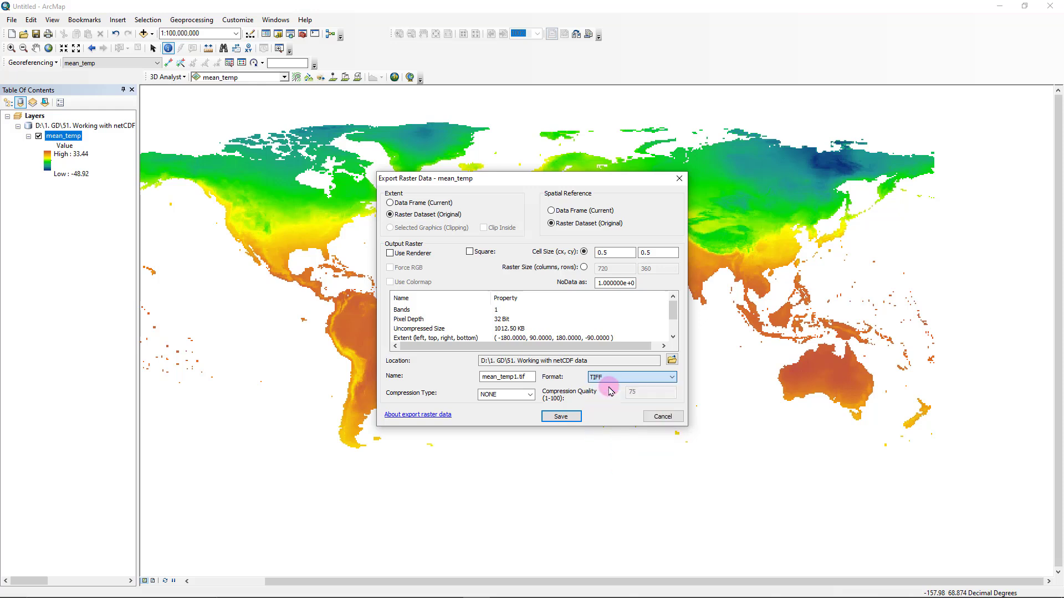
click(560, 417)
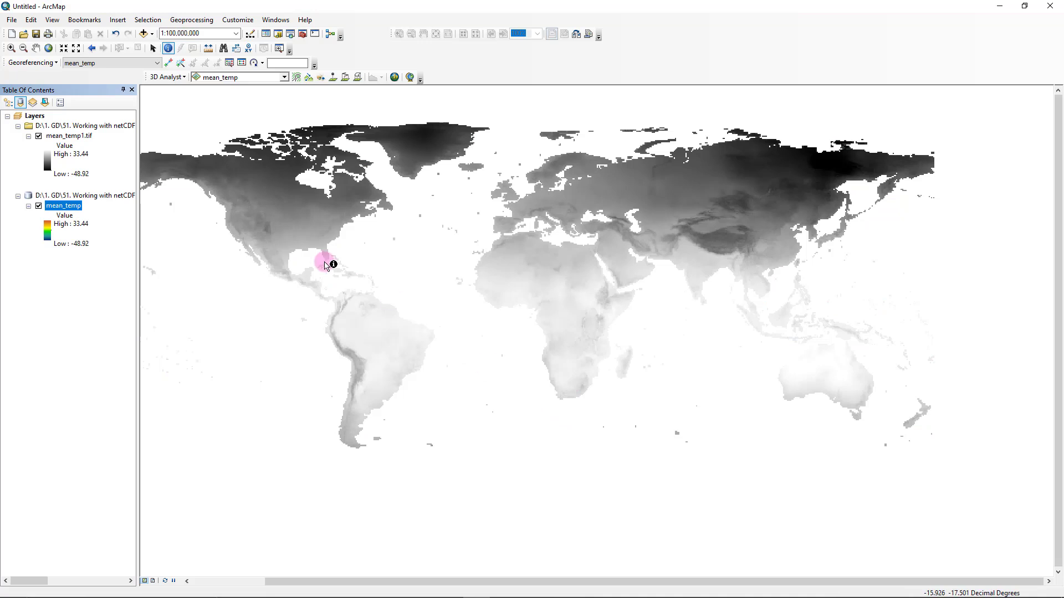
Apply the cyan-blue-magenta color ramp to the exported mean_temp1.tif layer.
click(78, 137)
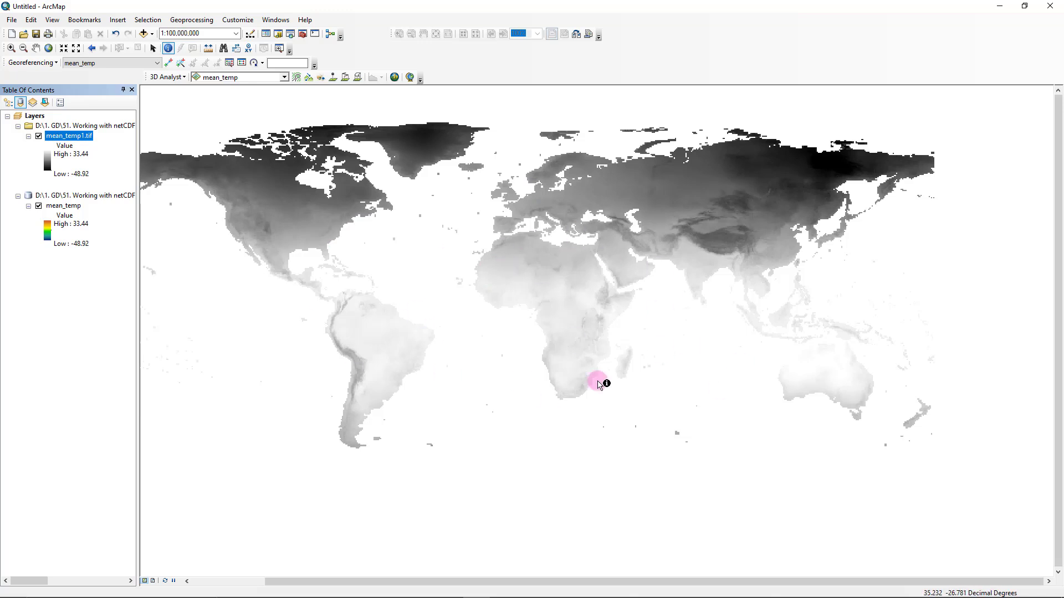
click(47, 161)
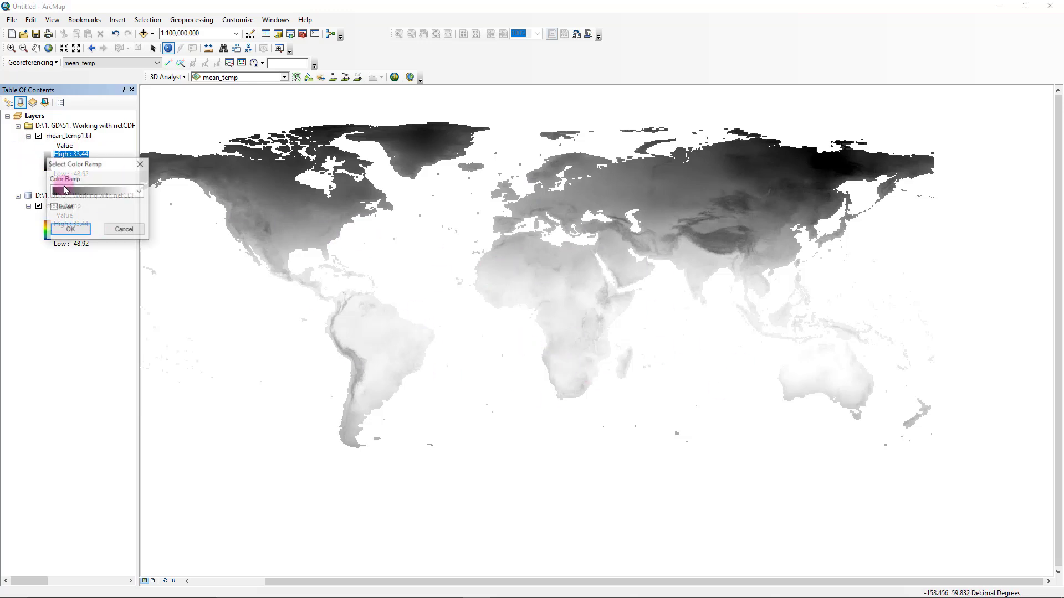
click(118, 192)
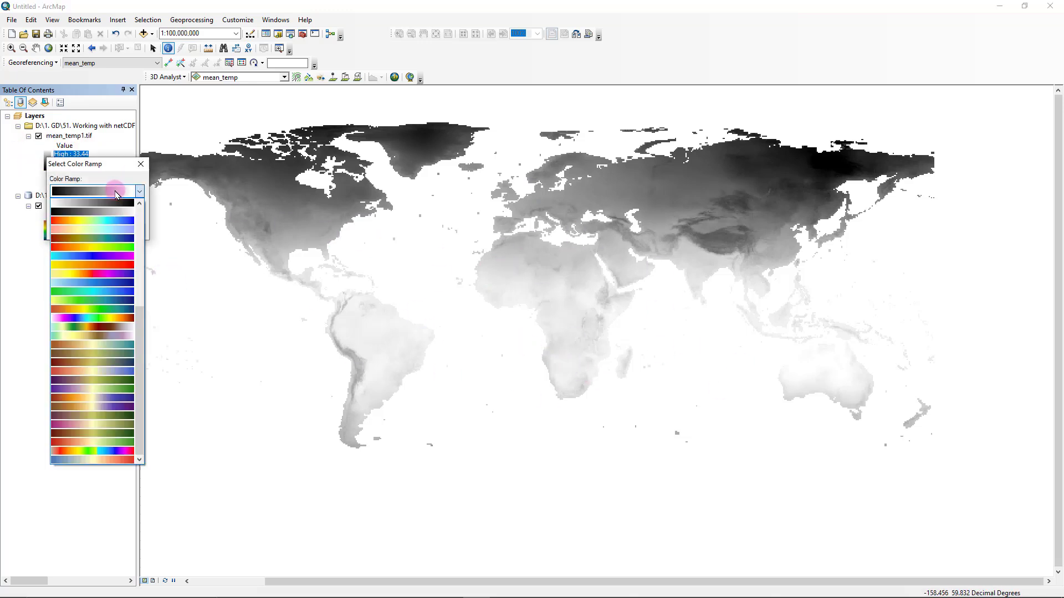
click(117, 259)
click(79, 230)
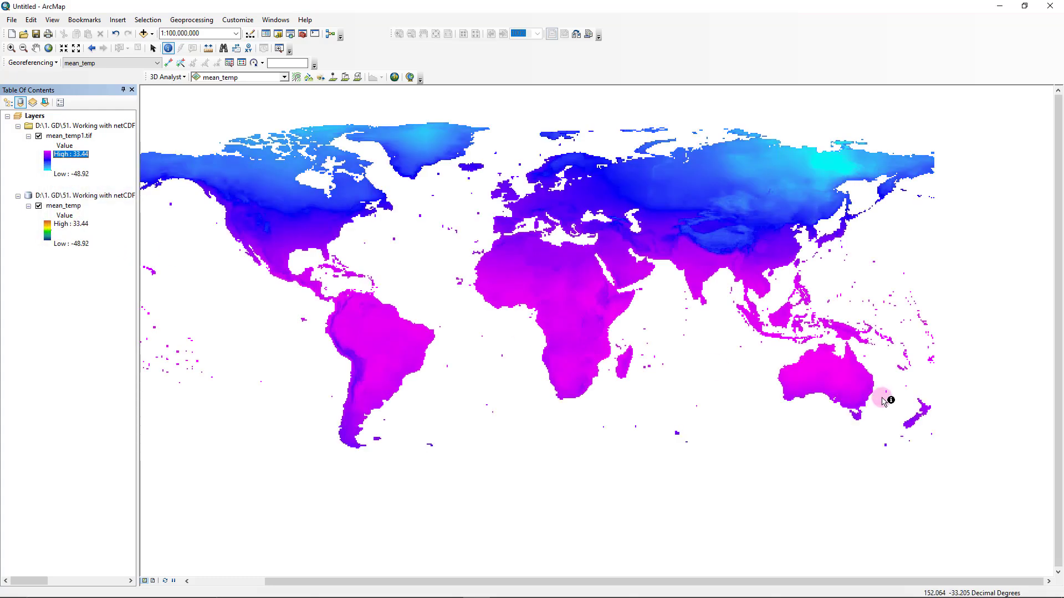
drag(719, 261, 749, 292)
Switch to File Explorer, locate the exported mean_temp1 raster in the netCDF data folder and close the folder window.
key(alt+Tab)
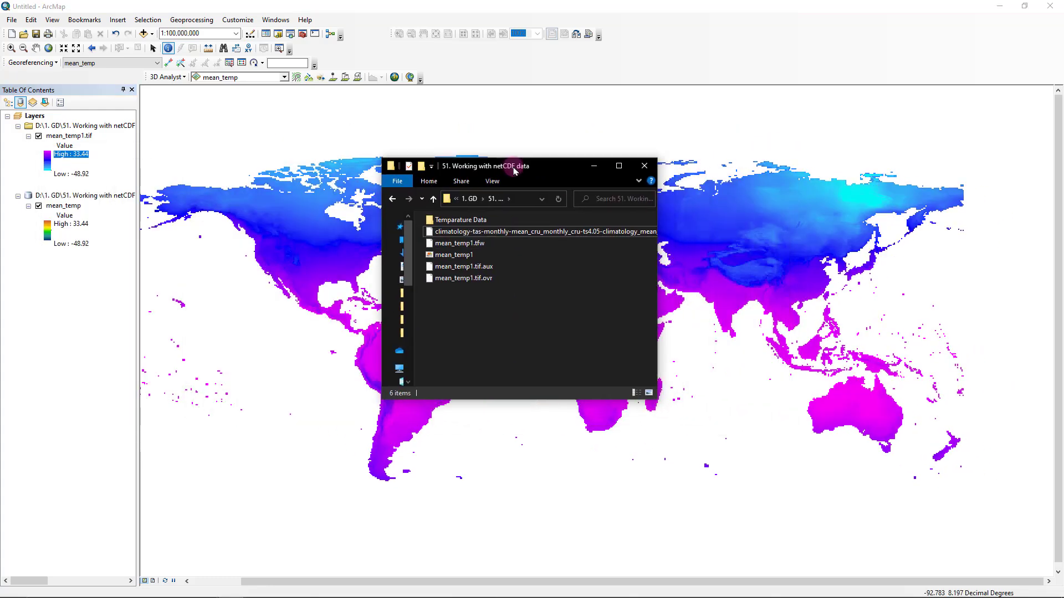
click(525, 358)
click(450, 254)
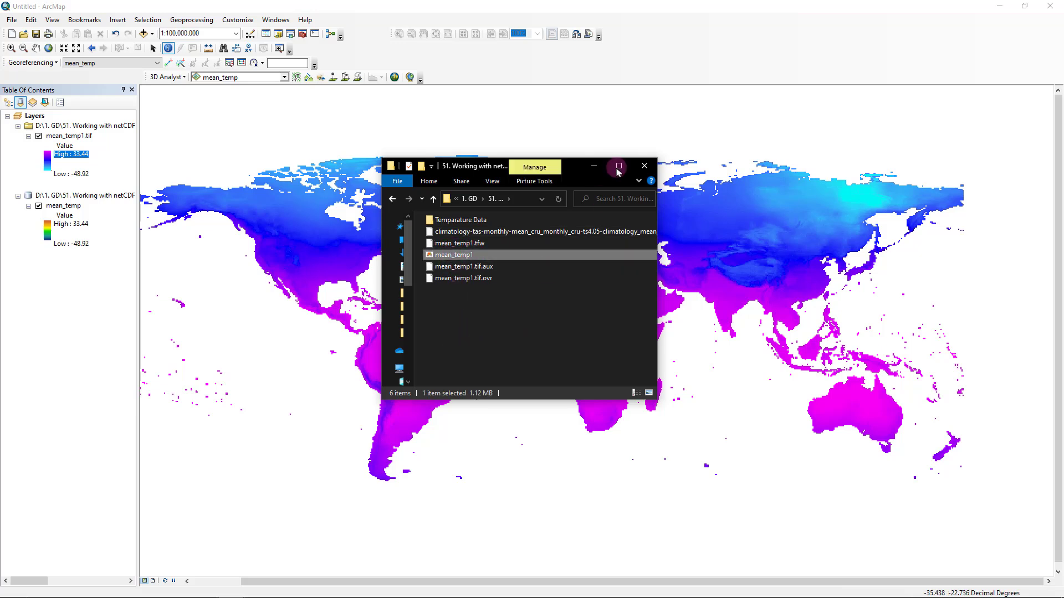
click(643, 166)
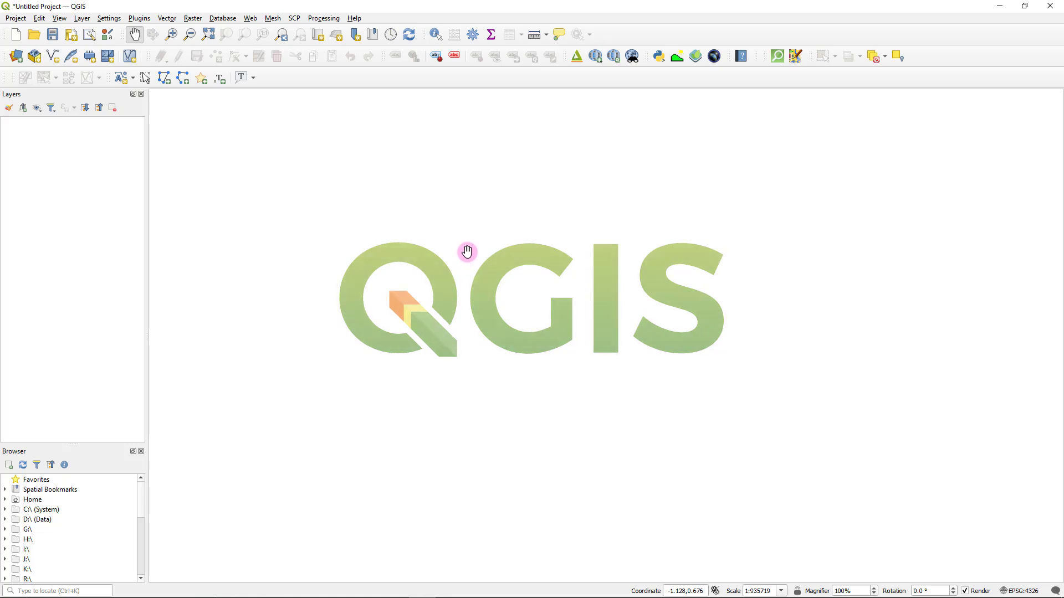
In QGIS, choose climatology-tas-monthly-mean_cru_monthly_cru-ts4.05-climatology_mean_1991-2020.nc as a raster source with default options and list its items to add.
click(80, 18)
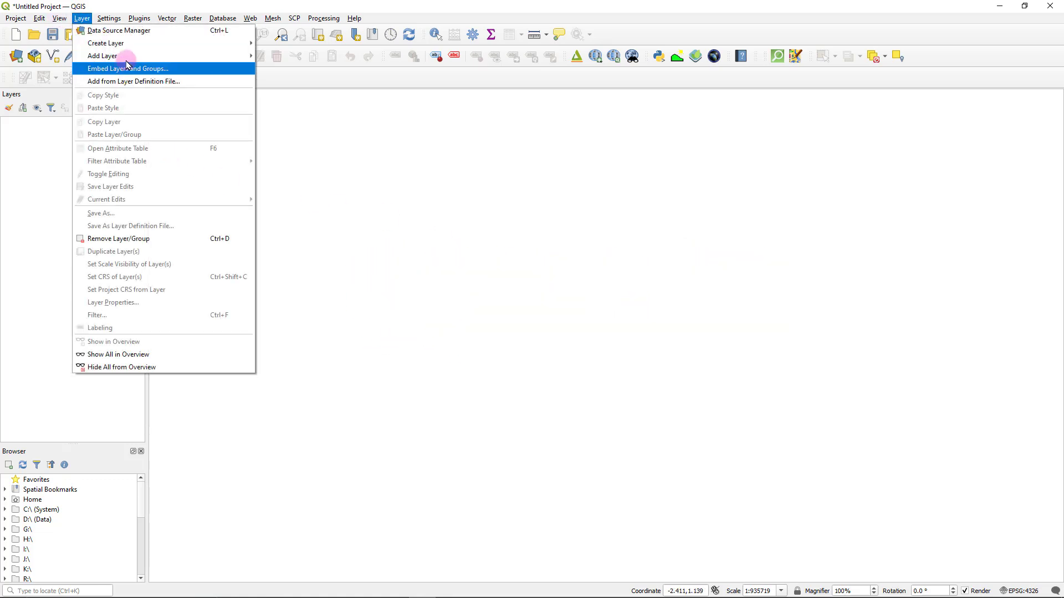
mouse_move(127, 60)
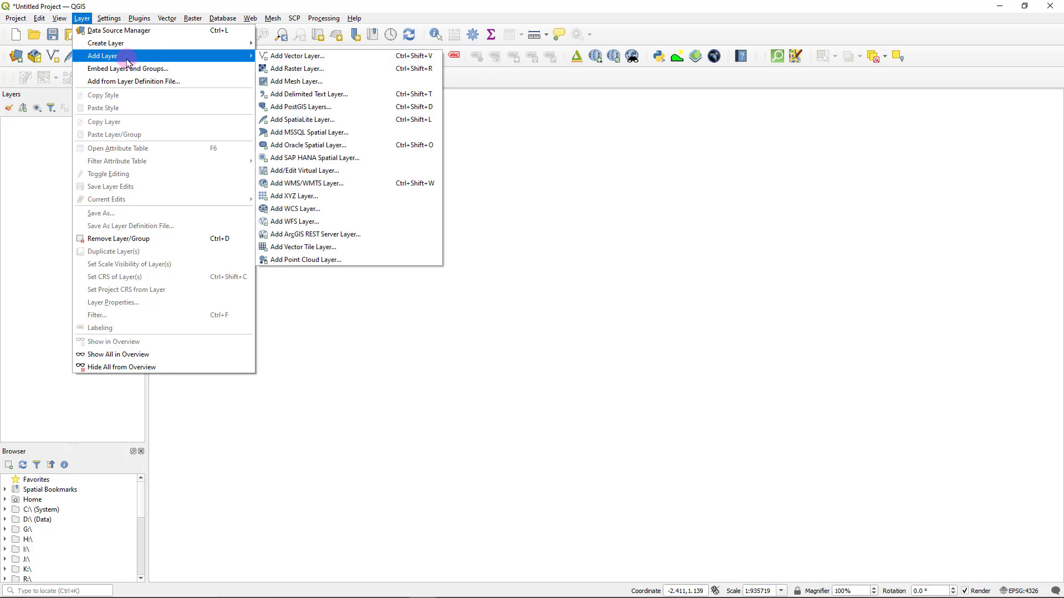
click(330, 74)
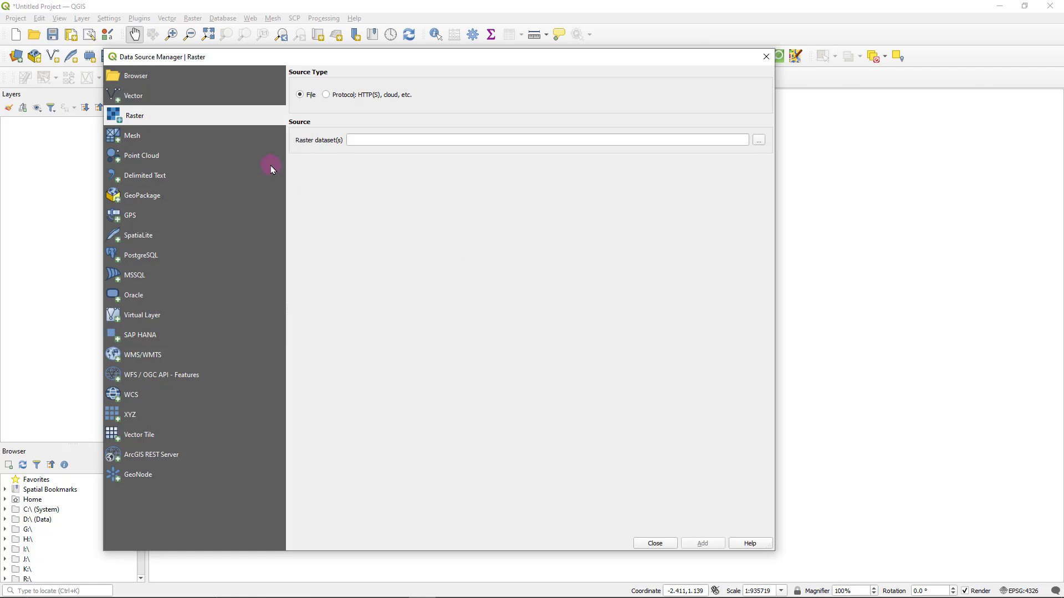
click(762, 145)
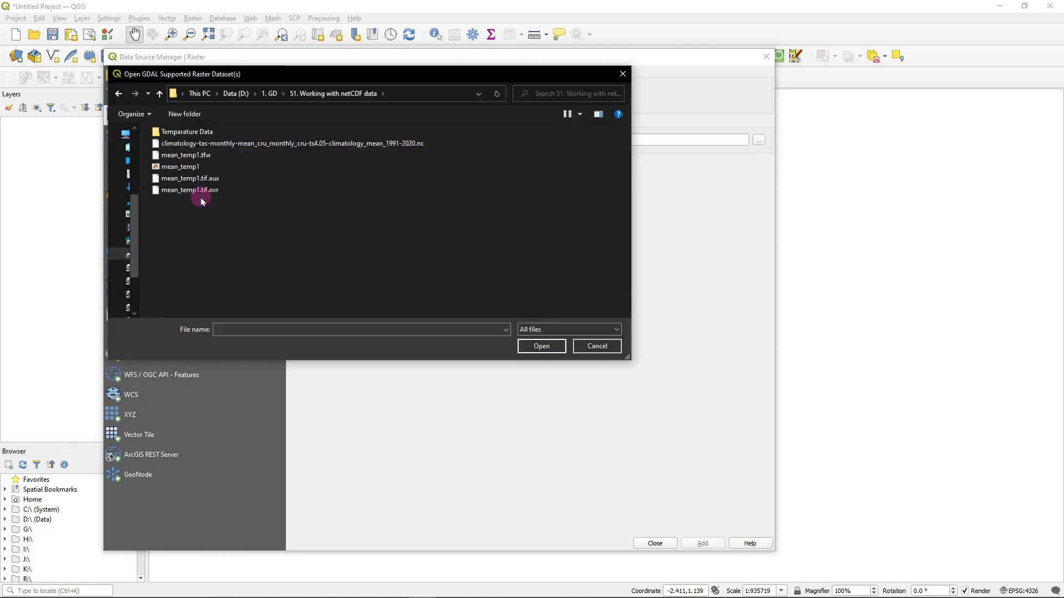
click(194, 167)
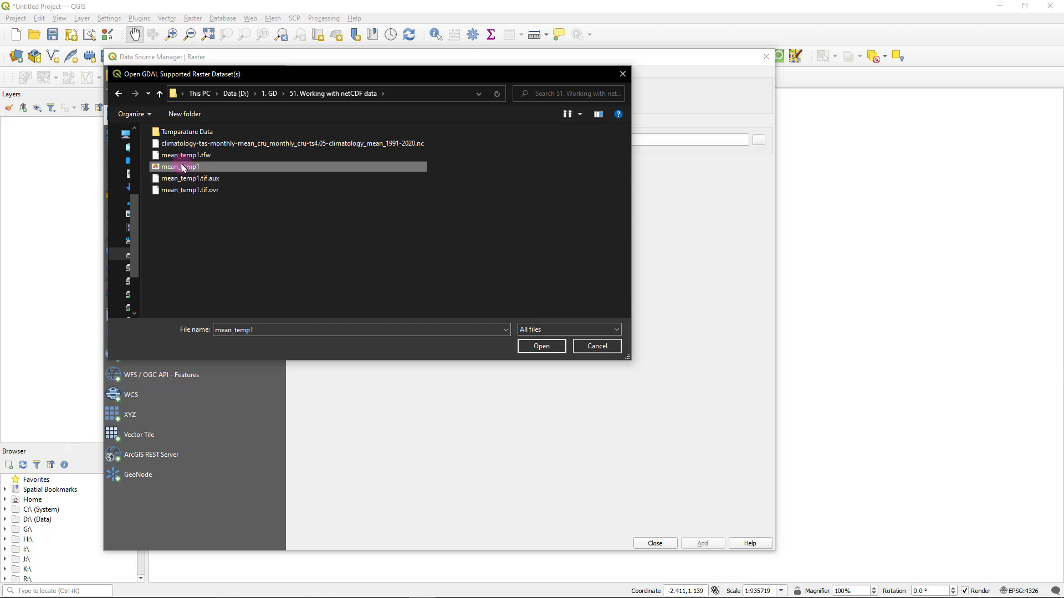
click(370, 144)
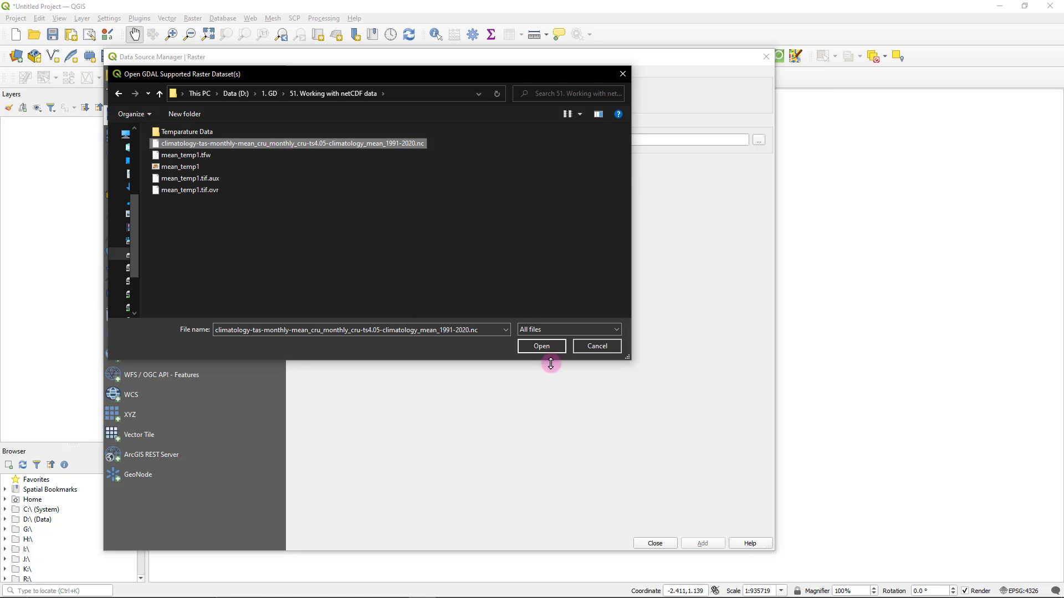
click(541, 347)
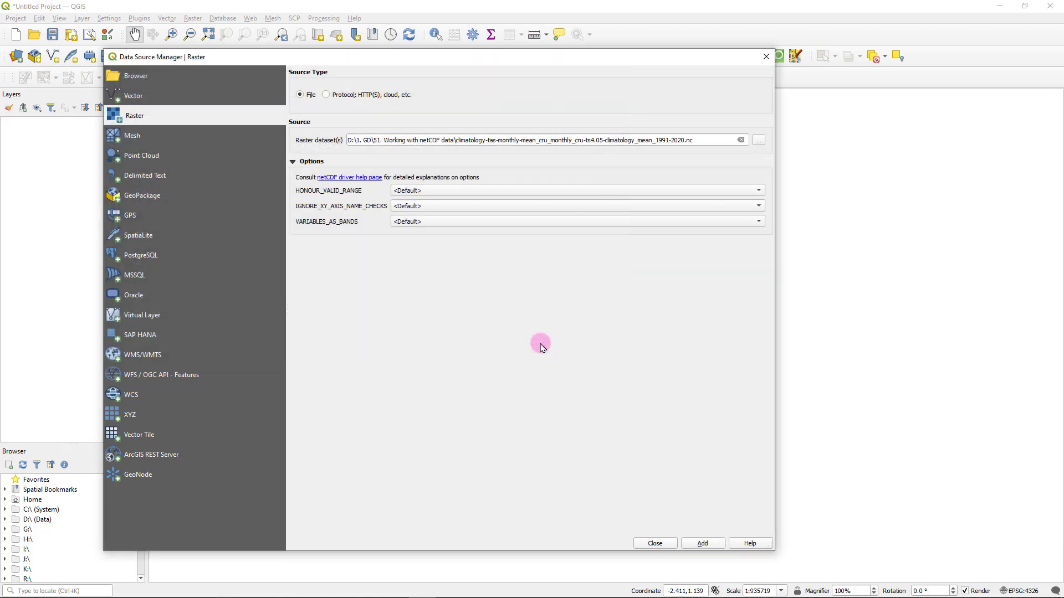
click(714, 546)
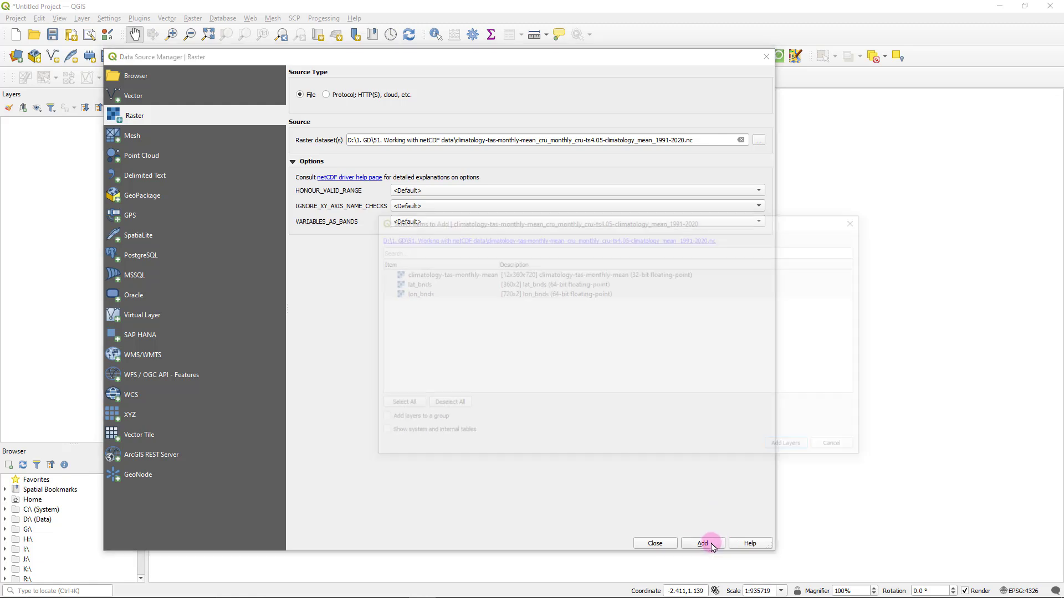
click(580, 374)
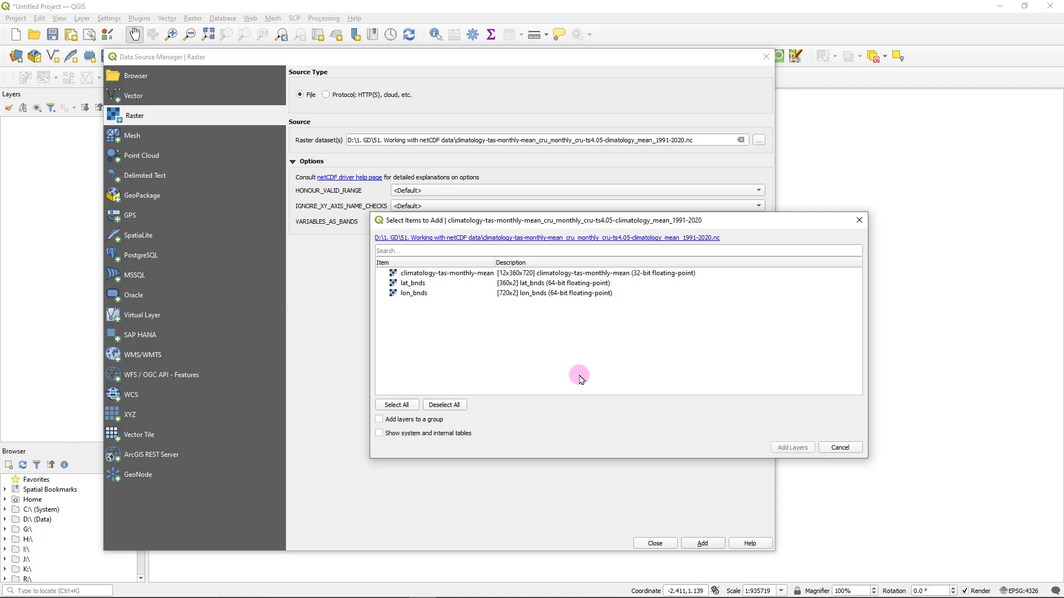
click(465, 293)
click(463, 284)
ctrl+click(464, 293)
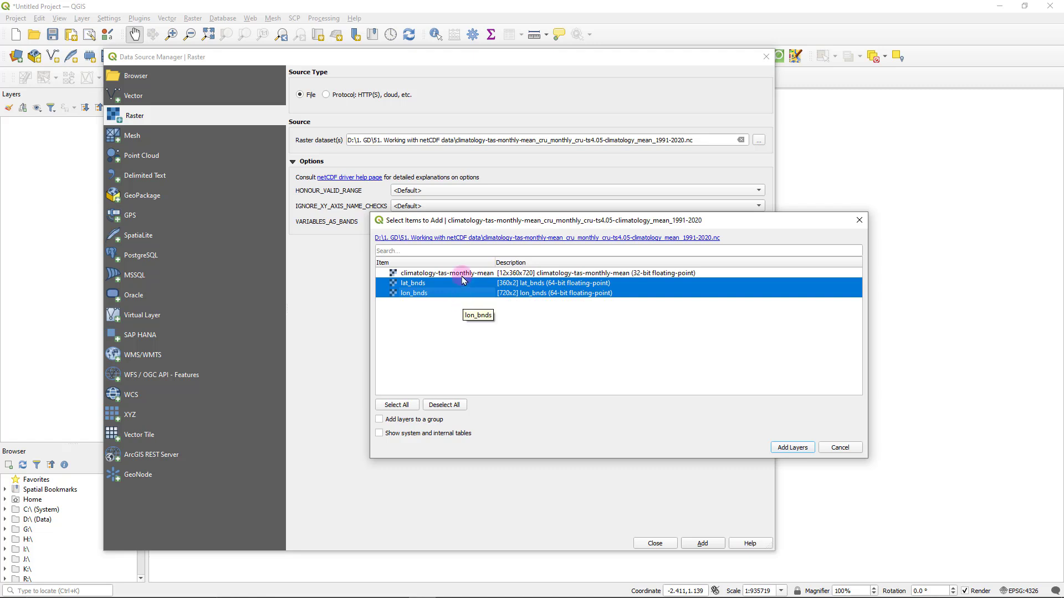
ctrl+click(458, 274)
click(476, 339)
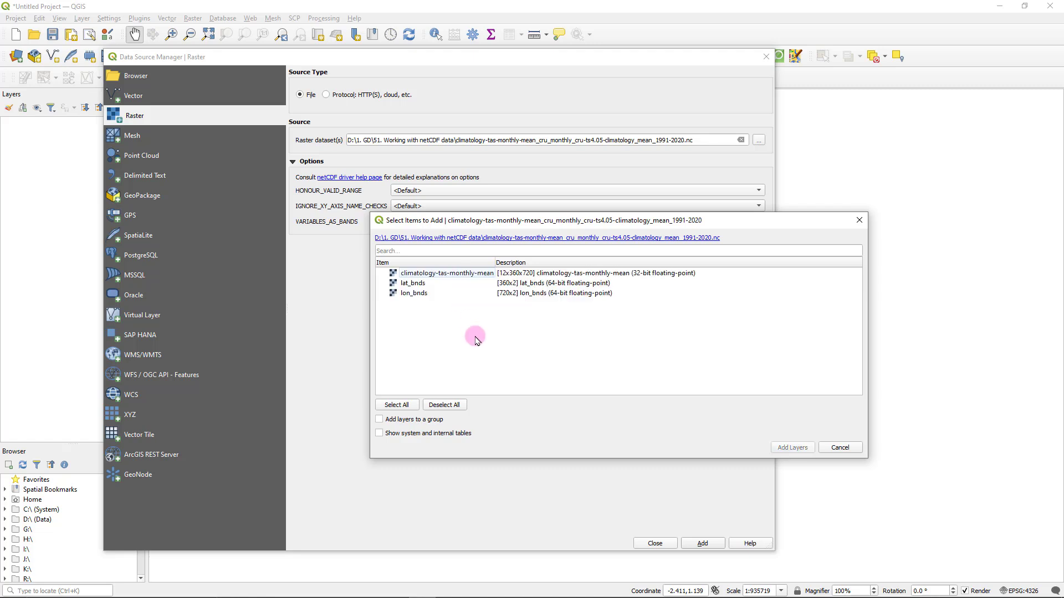
Select only the climatology-tas-monthly-mean item as the sublayer to load into the project.
click(476, 275)
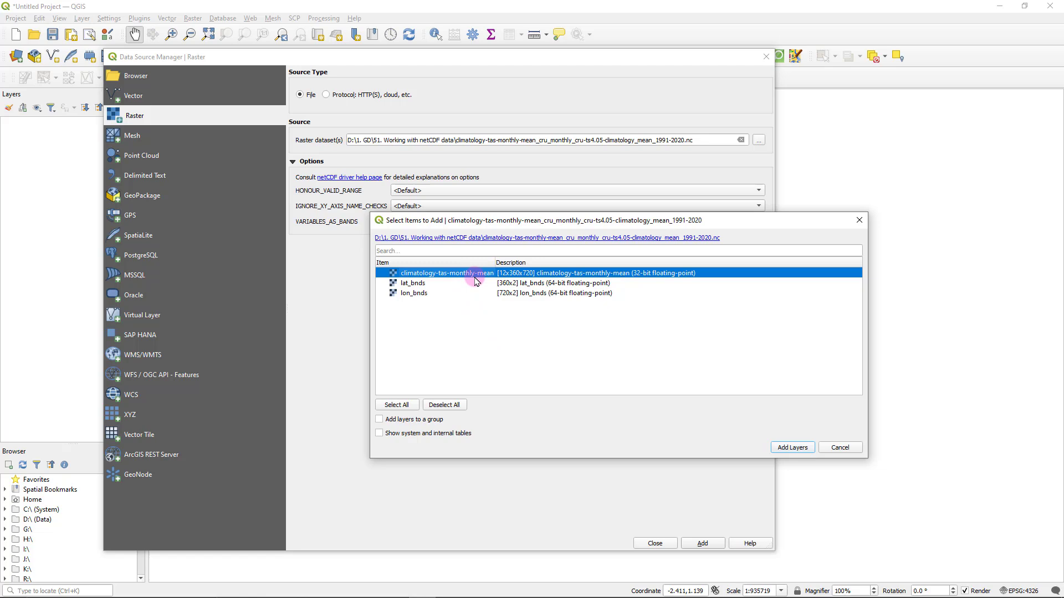
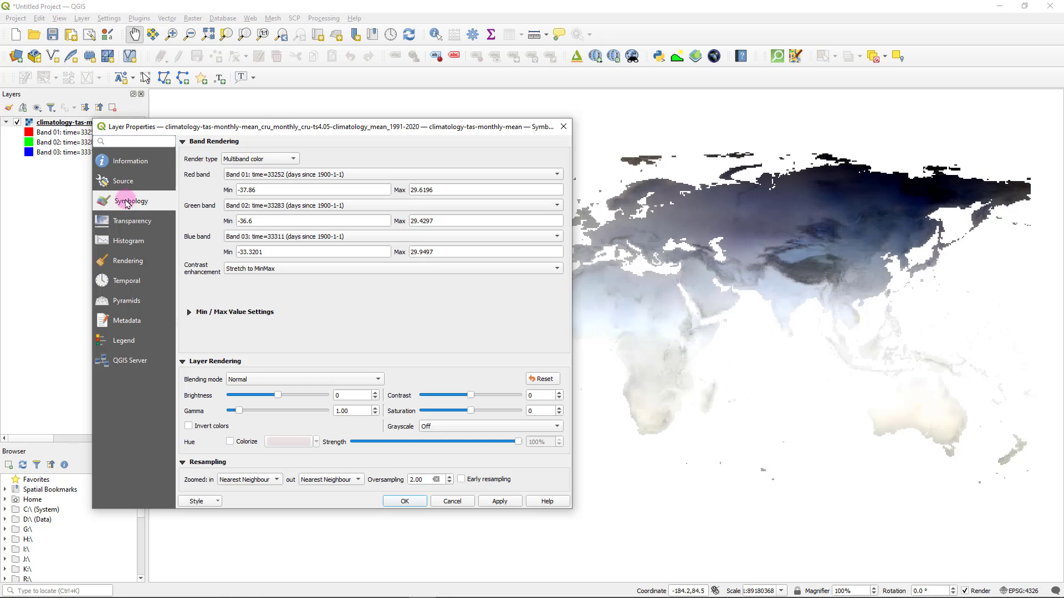
Render the climatology layer as Singleband pseudocolor using Band 01: time=33252, keep the default color ramp, and apply the symbology.
click(252, 160)
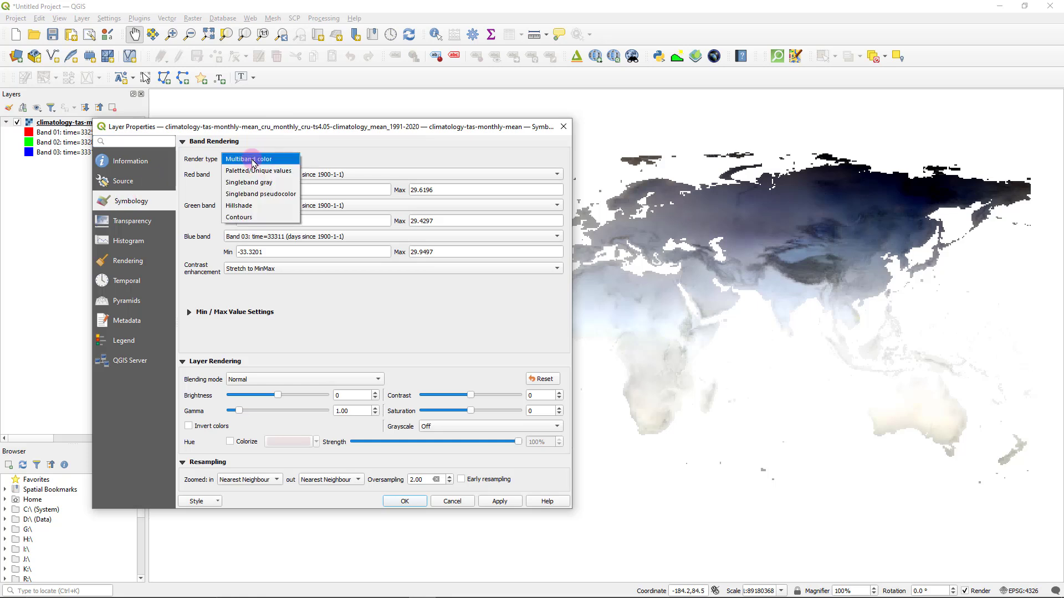
click(270, 194)
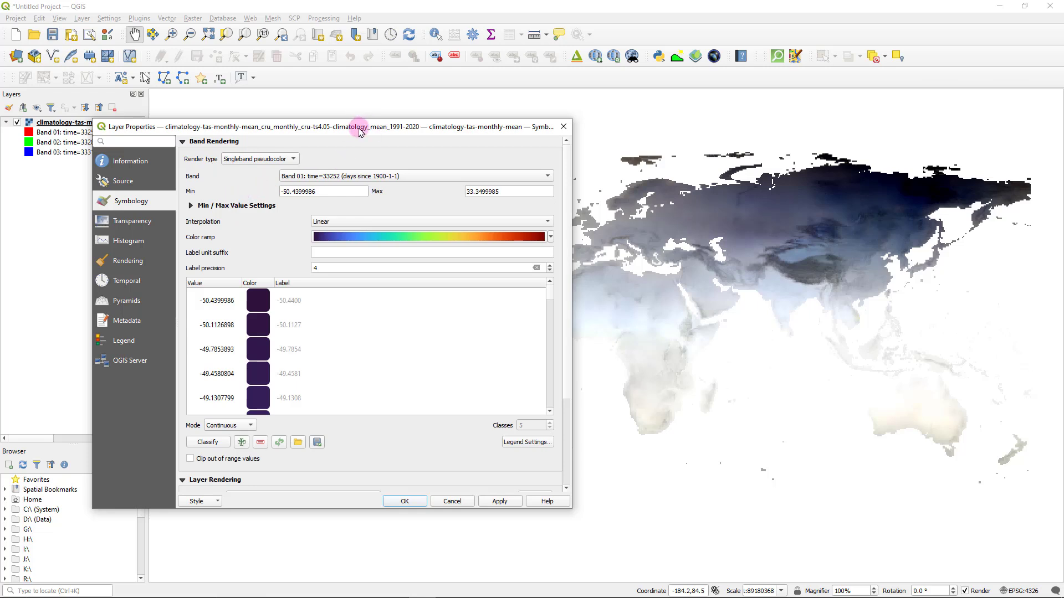
drag(361, 131, 456, 101)
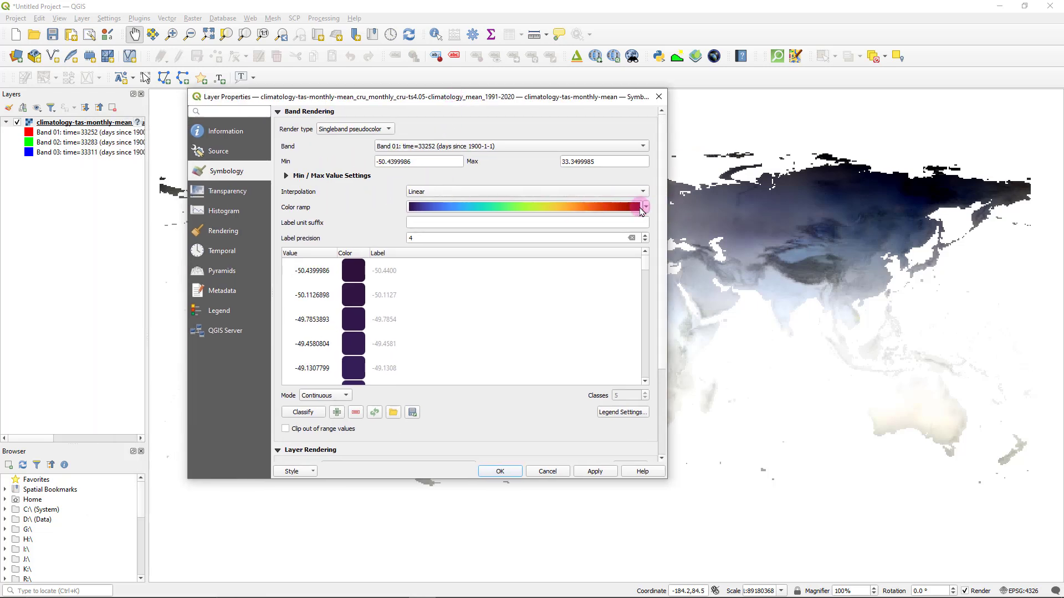
click(645, 208)
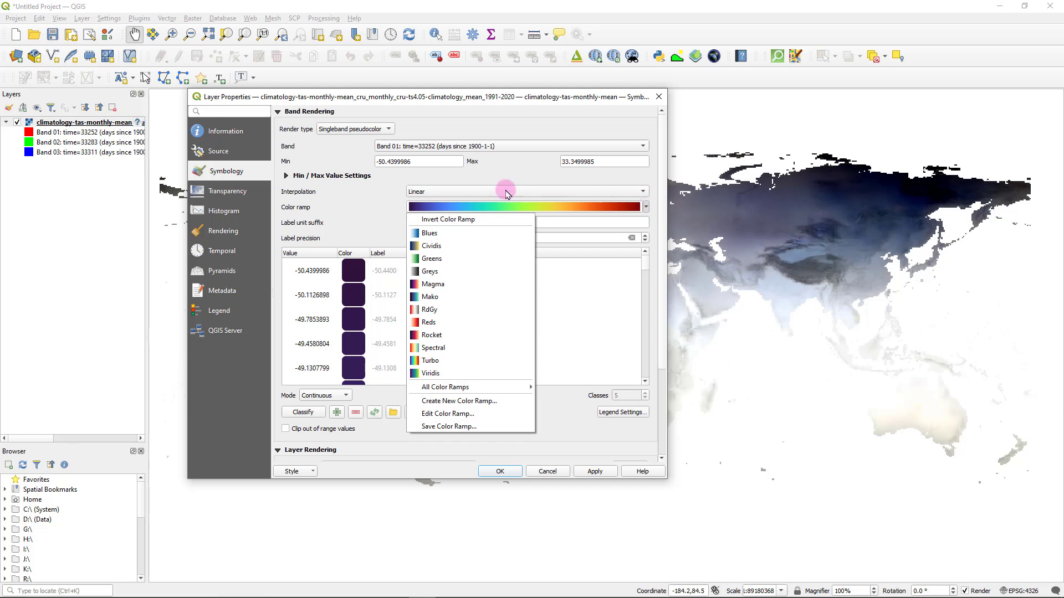
click(384, 206)
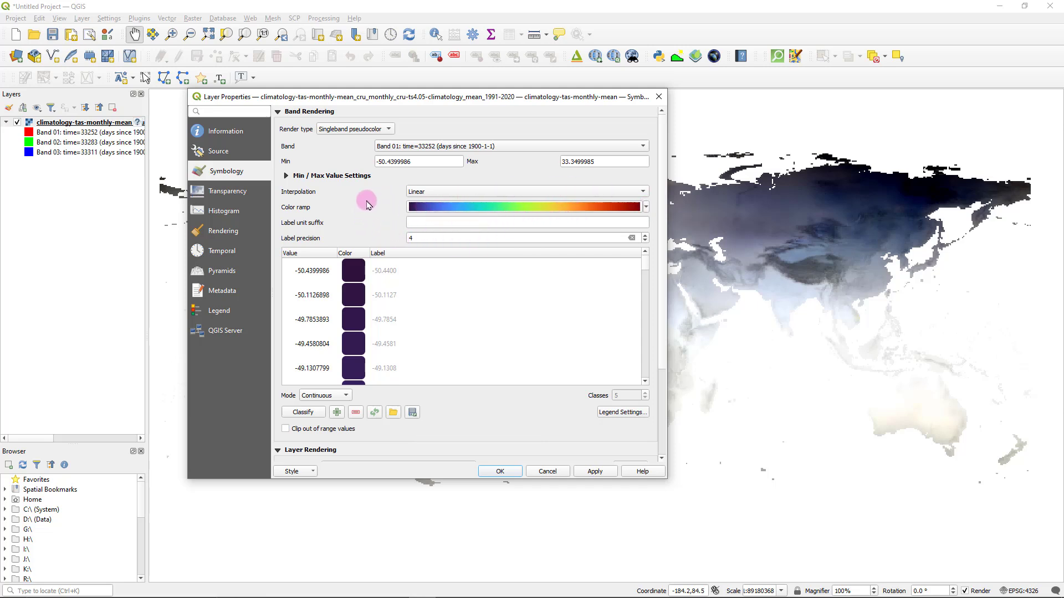
click(406, 148)
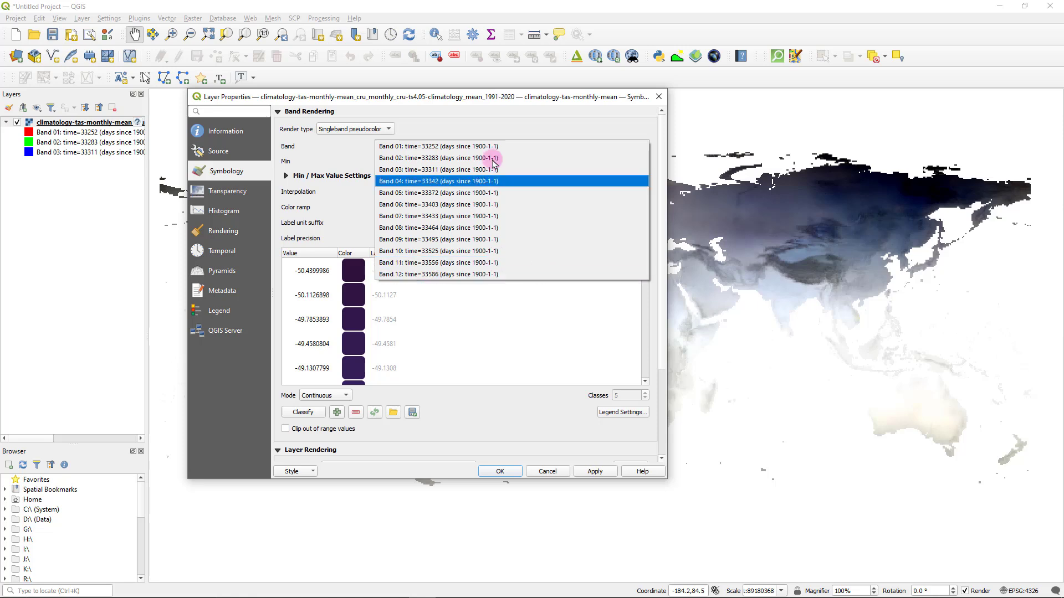
click(392, 147)
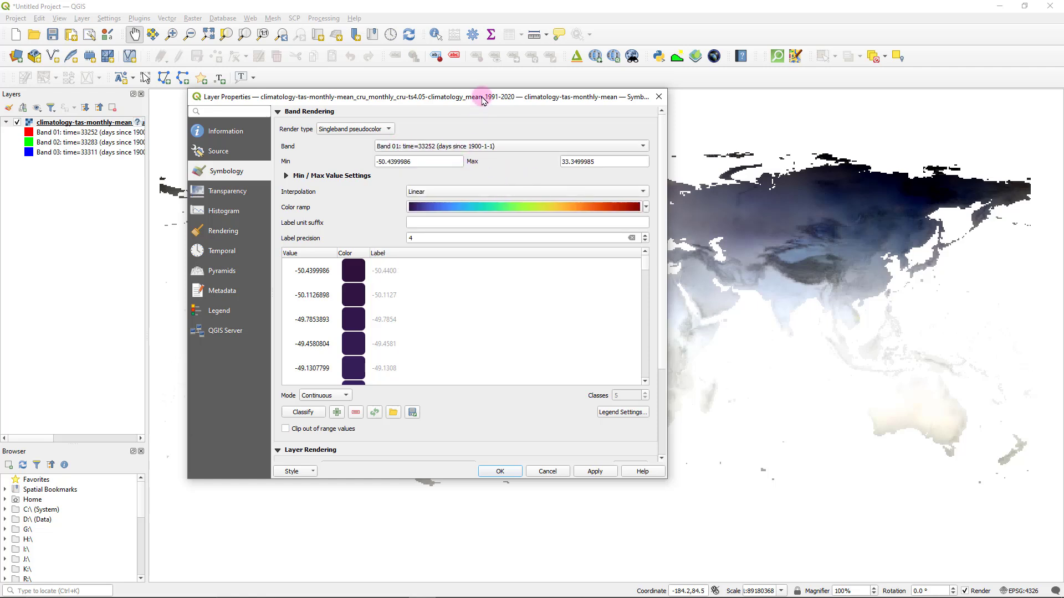
click(582, 471)
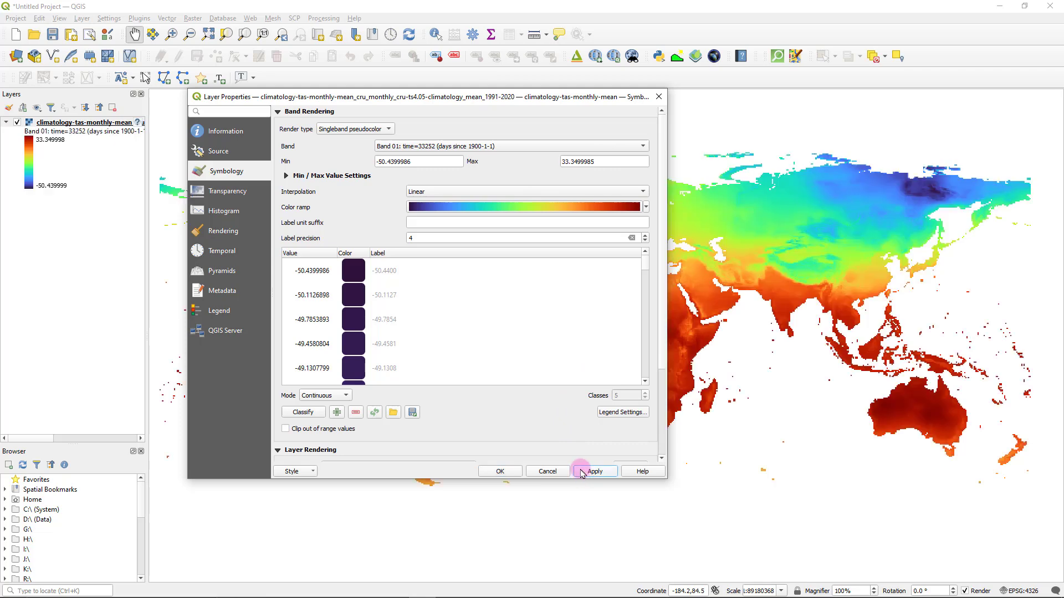
Confirm the layer's symbology, then switch to ArcMap and hide the mean_temp1.tif layer.
click(500, 471)
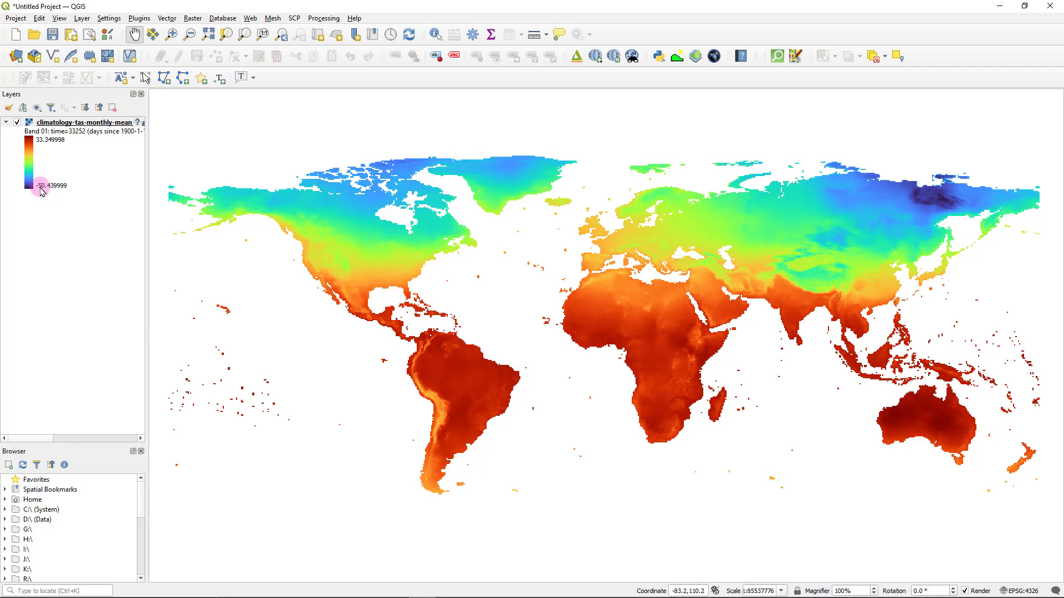
key(alt+Tab)
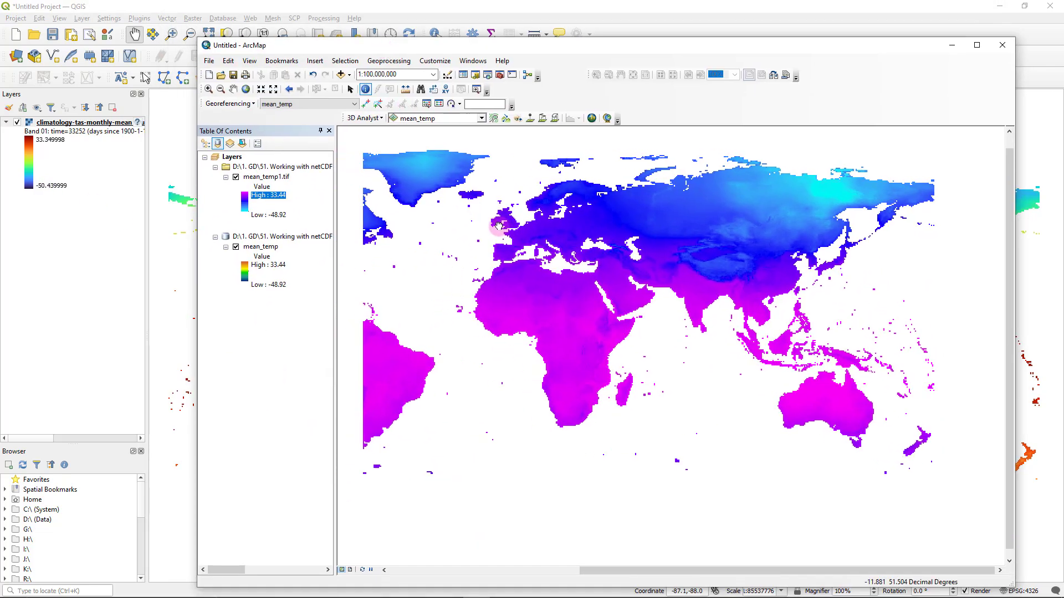
click(236, 178)
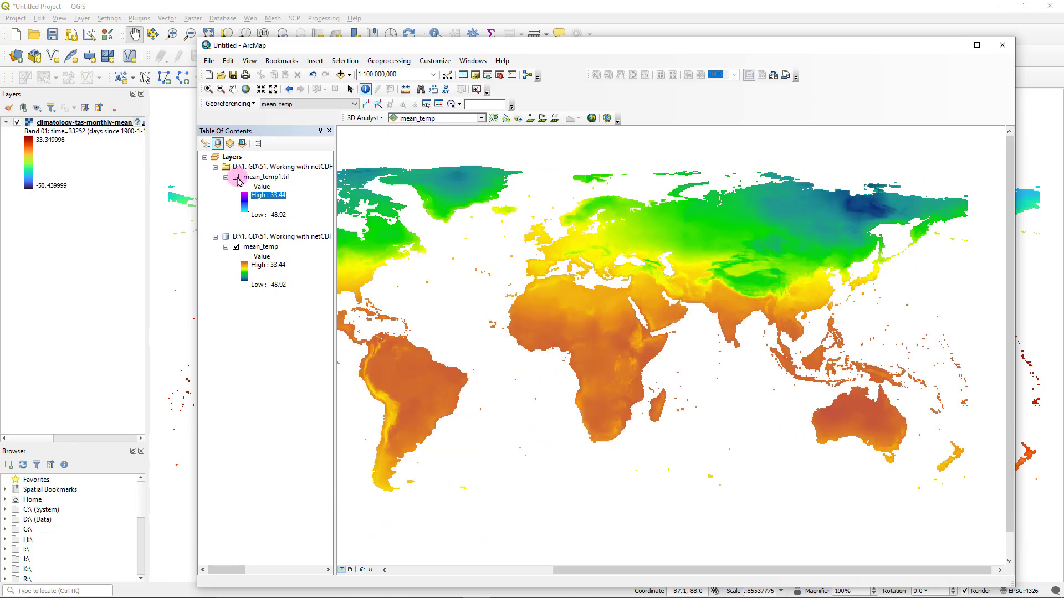
Set the netCDF time dimension value of the mean_temp layer to 1/16/1991 and apply it.
click(268, 248)
right_click(270, 251)
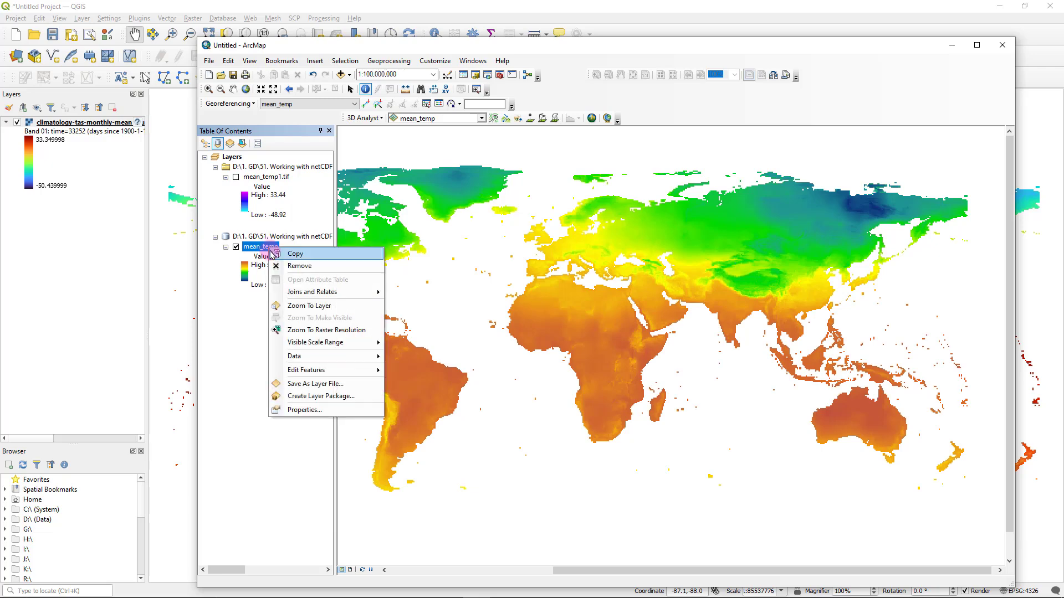
click(321, 411)
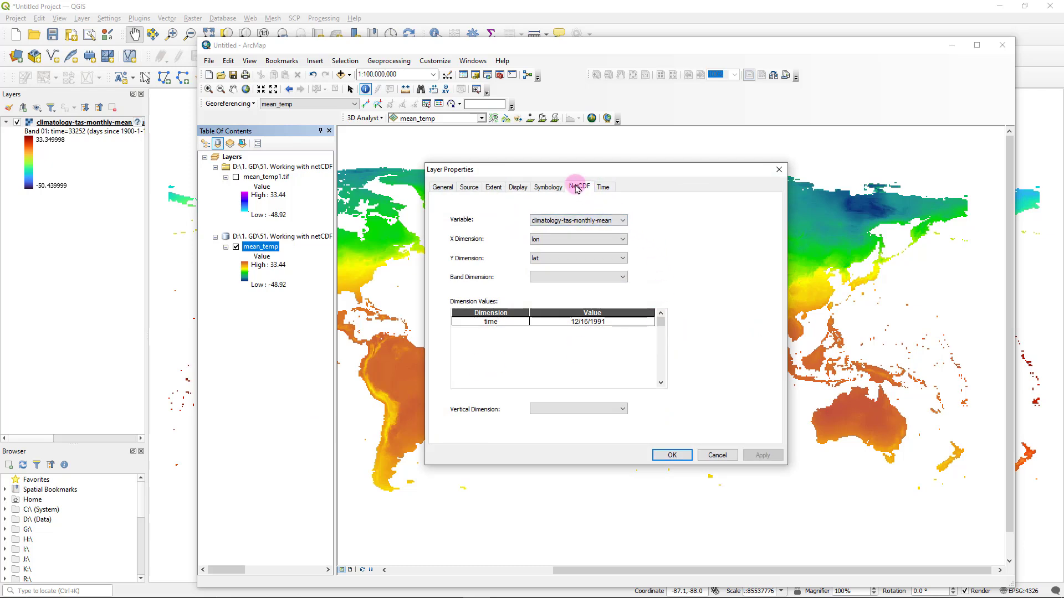
click(632, 322)
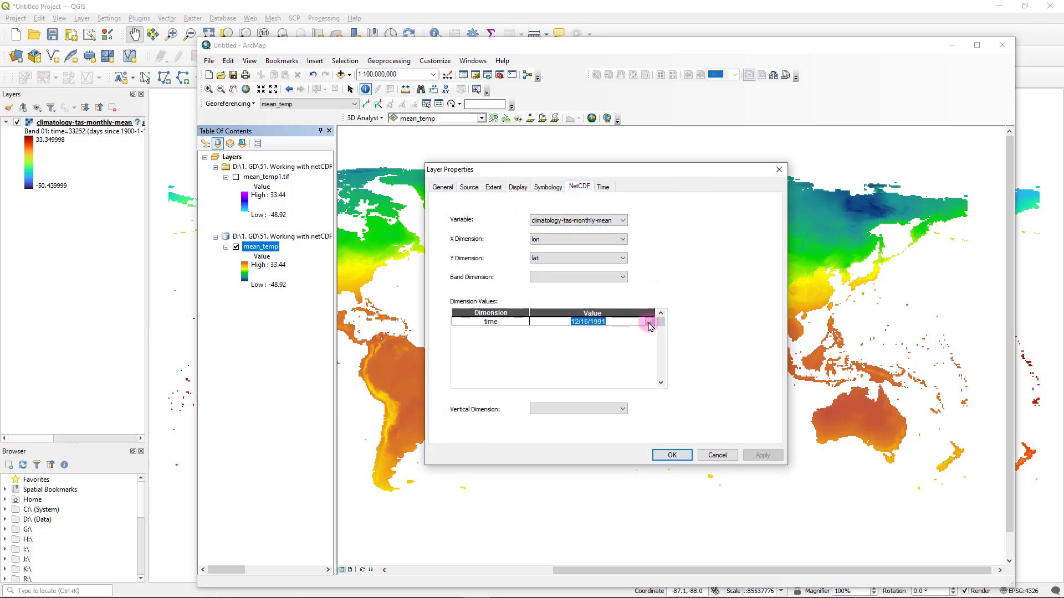
click(648, 322)
scroll(554, 338, up, 2)
click(548, 330)
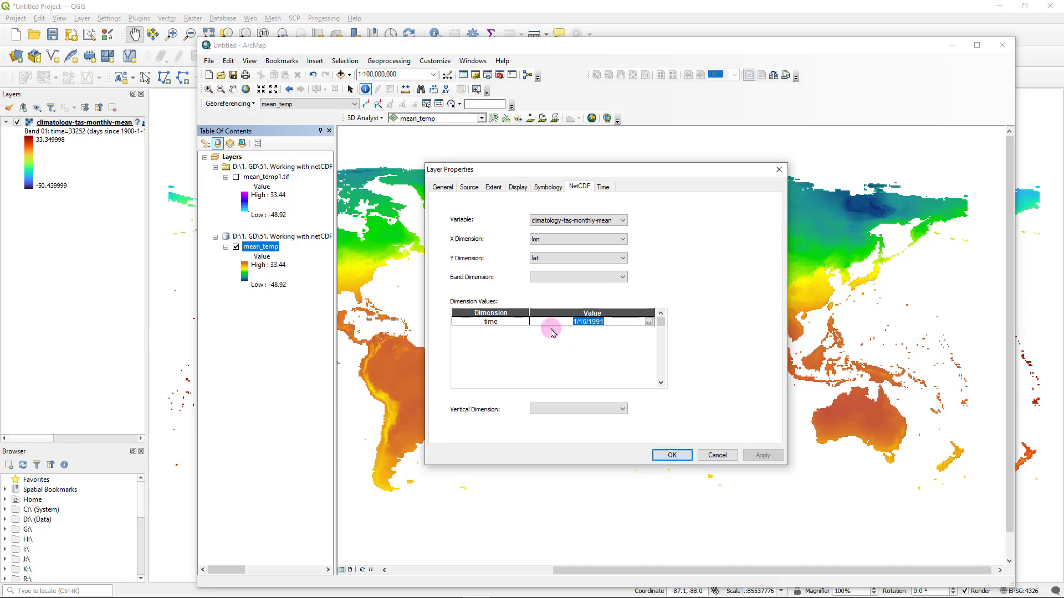
click(760, 455)
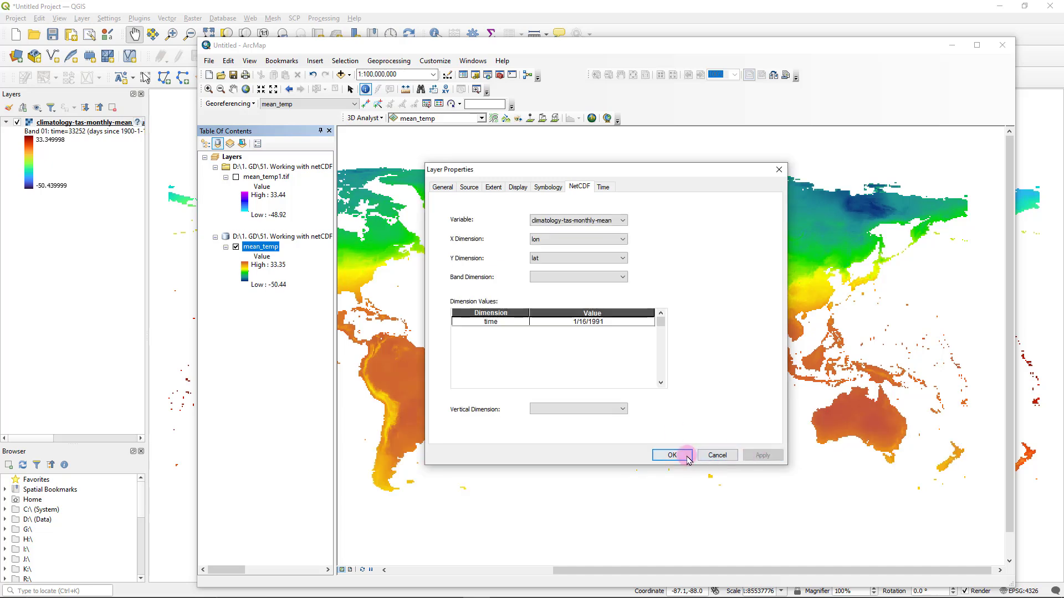
click(671, 455)
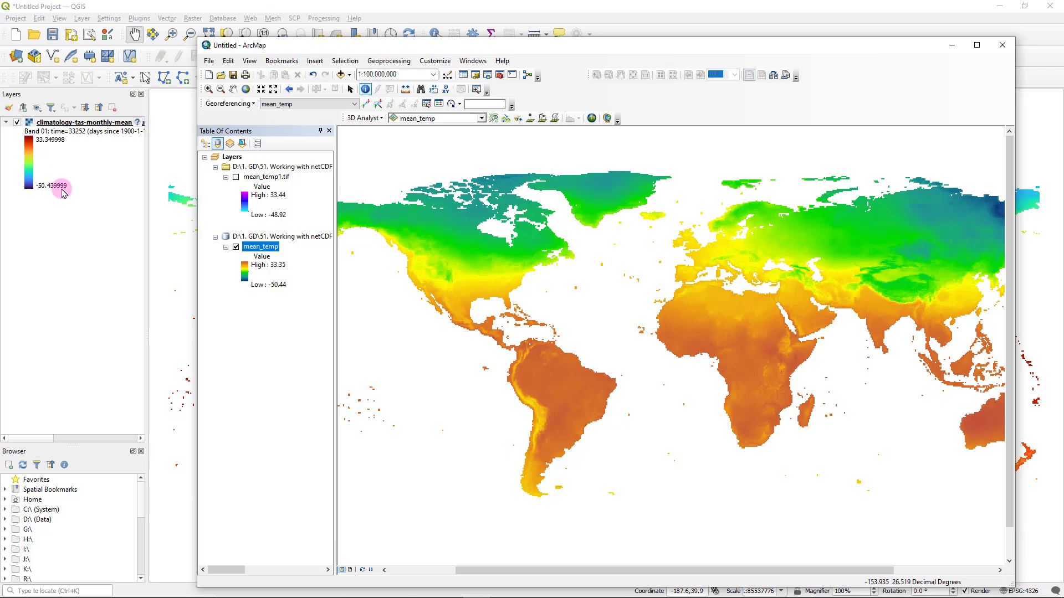
Set the netCDF time dimension value of the mean_temp layer to 12/16/1991.
right_click(276, 250)
click(353, 410)
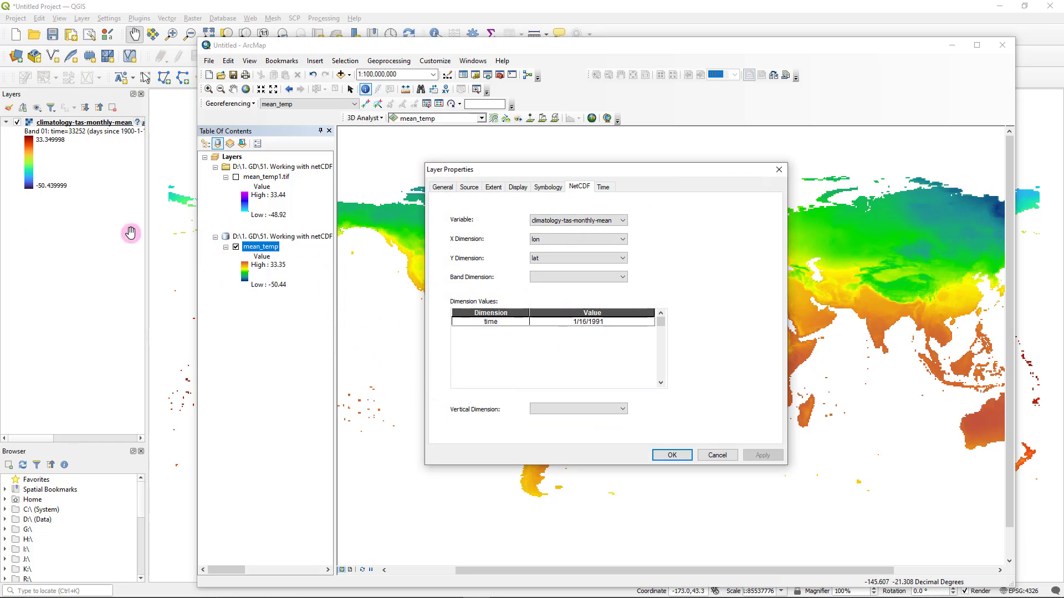
click(645, 324)
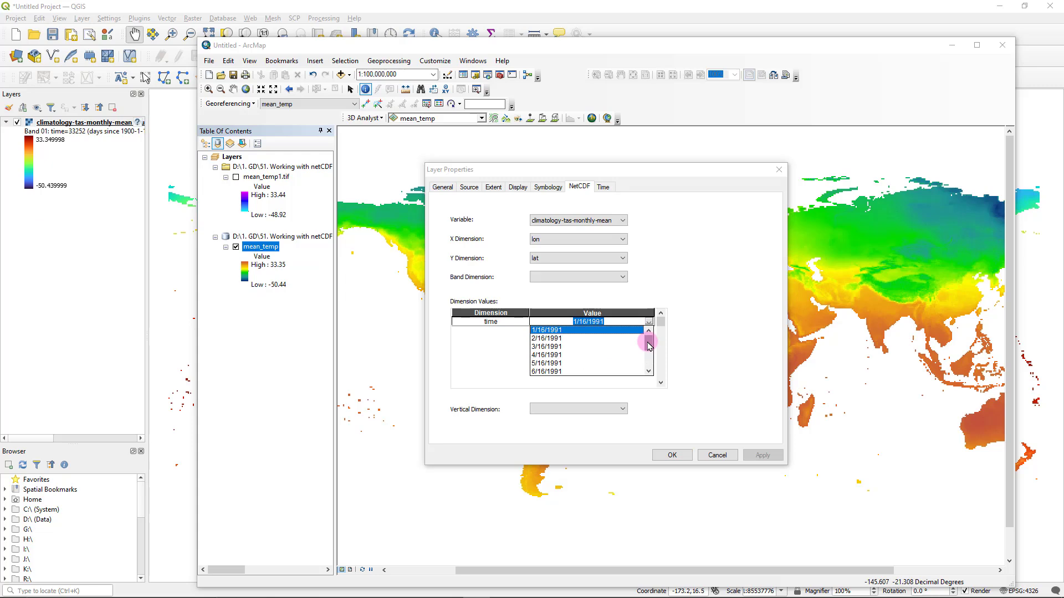
drag(649, 345, 651, 358)
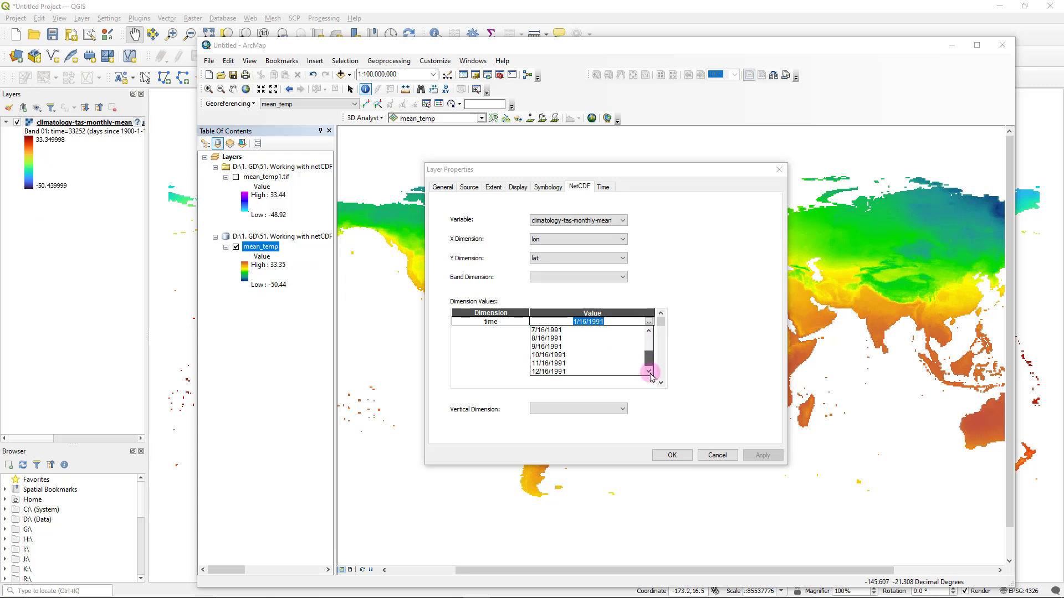
click(554, 372)
click(672, 455)
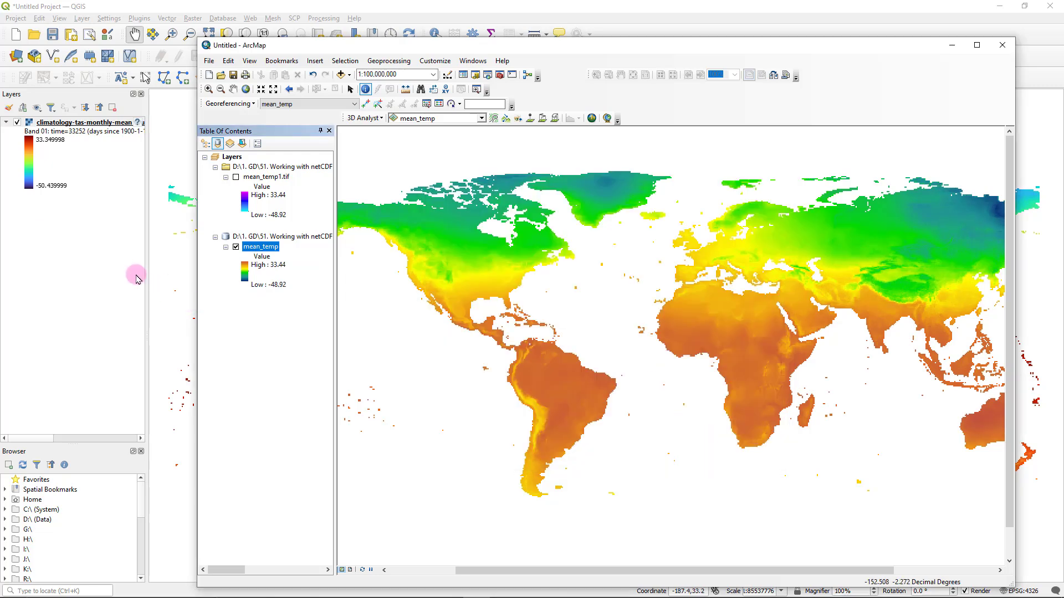
Switch to QGIS, render the climatology layer with Band 12: time=33586, and compare its legend with mean_temp in ArcMap.
click(105, 252)
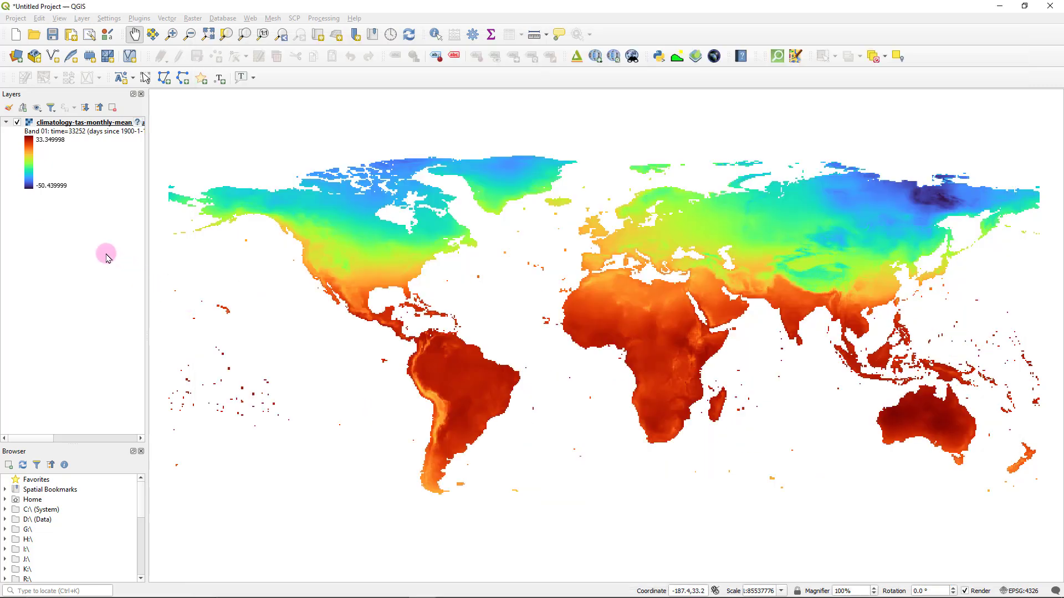
right_click(77, 124)
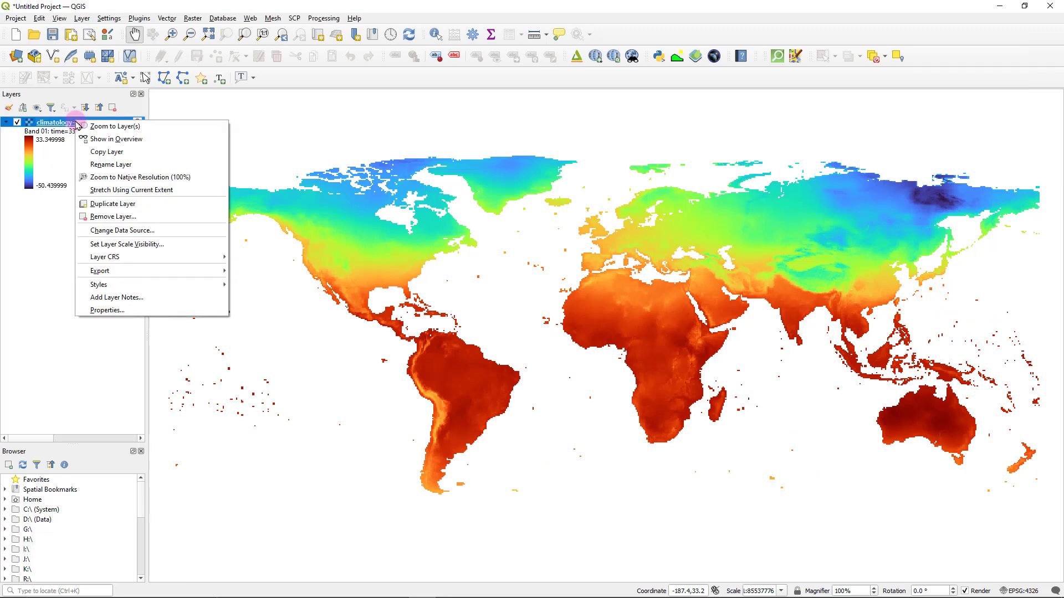
click(118, 310)
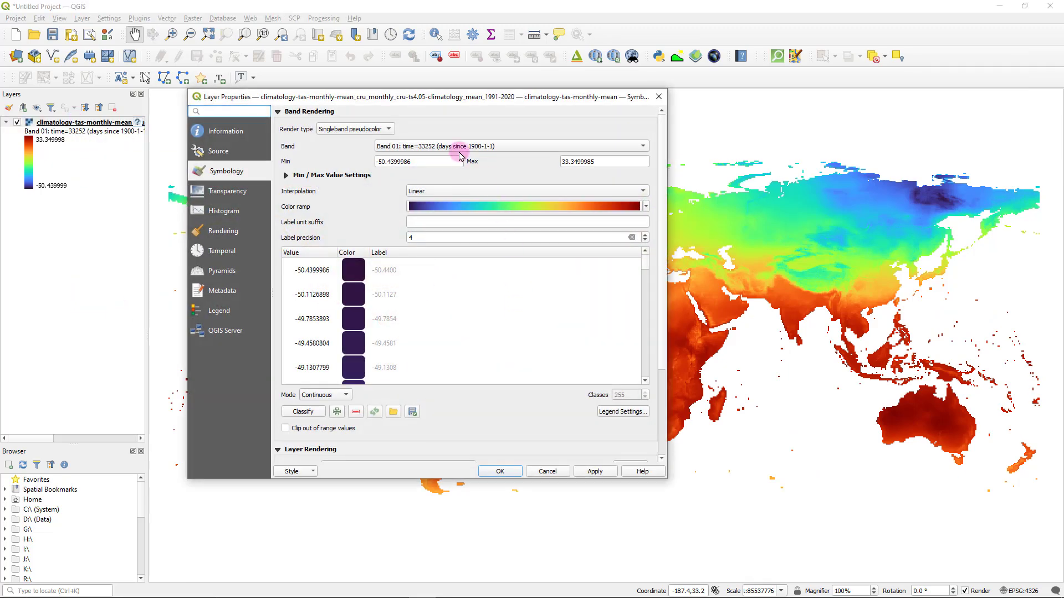
click(459, 147)
click(464, 275)
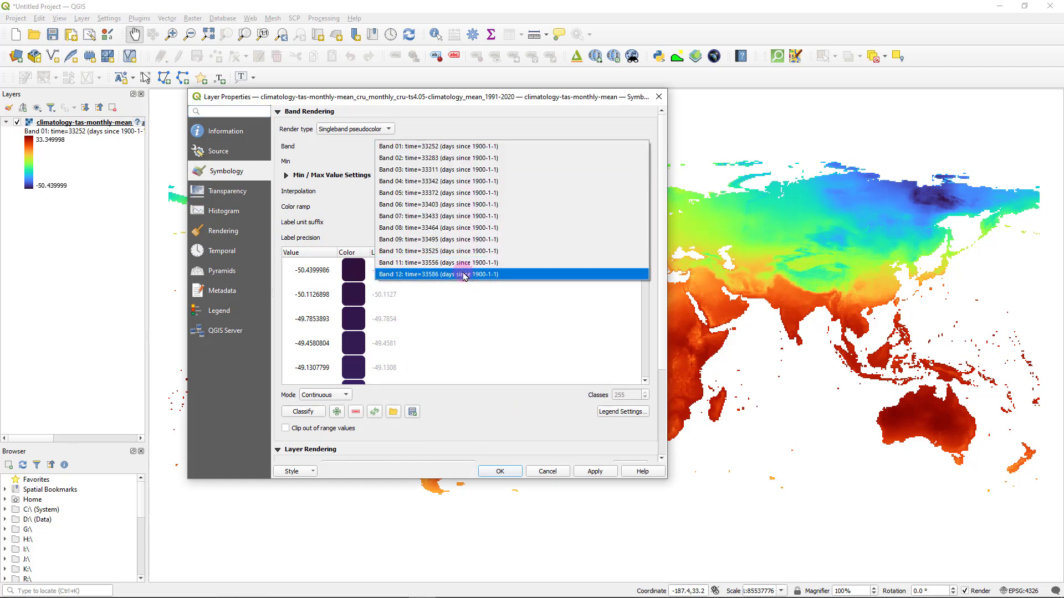
click(594, 470)
click(496, 475)
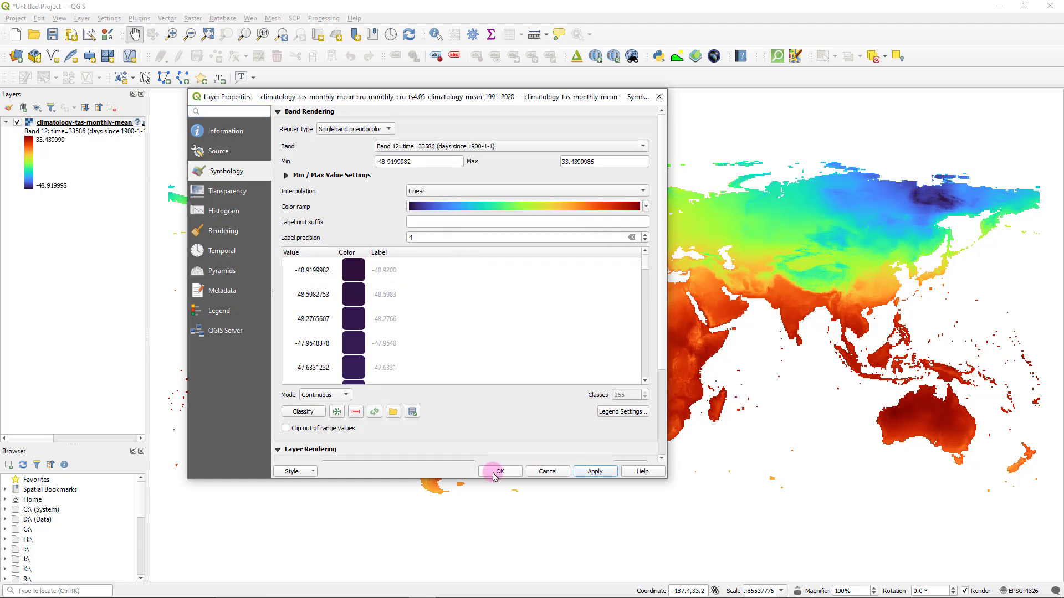
key(alt+Tab)
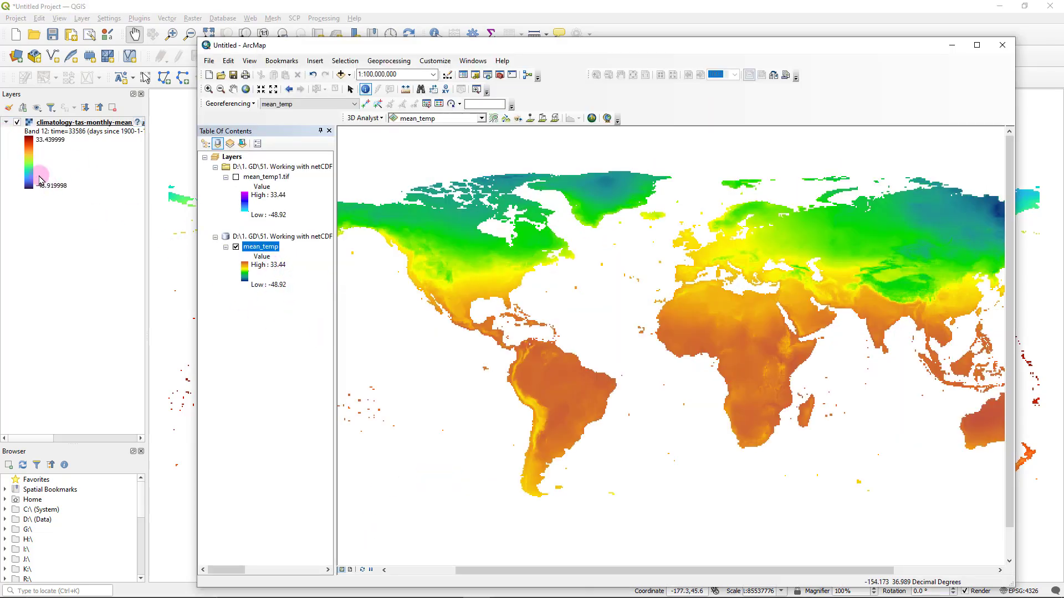
key(alt+Tab)
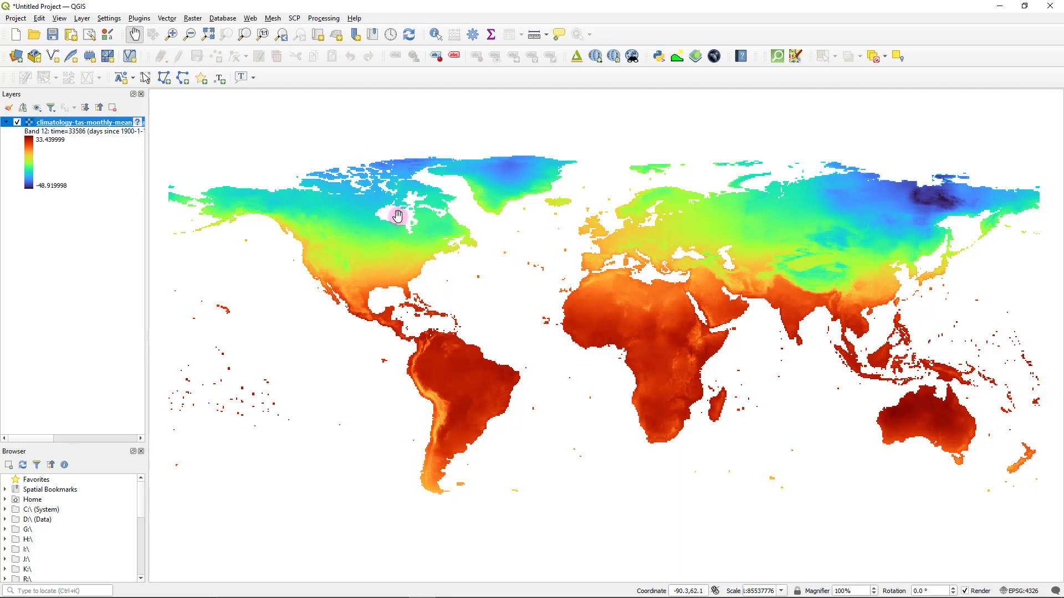
Identify the monthly band values of two raster cells in the southeastern United States.
scroll(404, 266, down, 1)
scroll(408, 271, up, 4)
scroll(349, 256, up, 2)
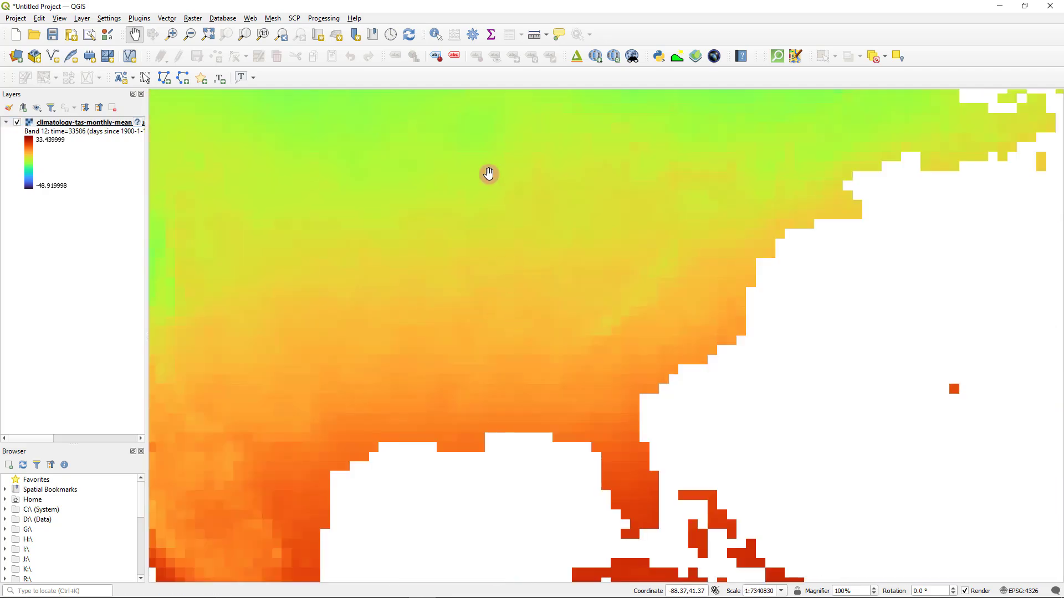
click(435, 35)
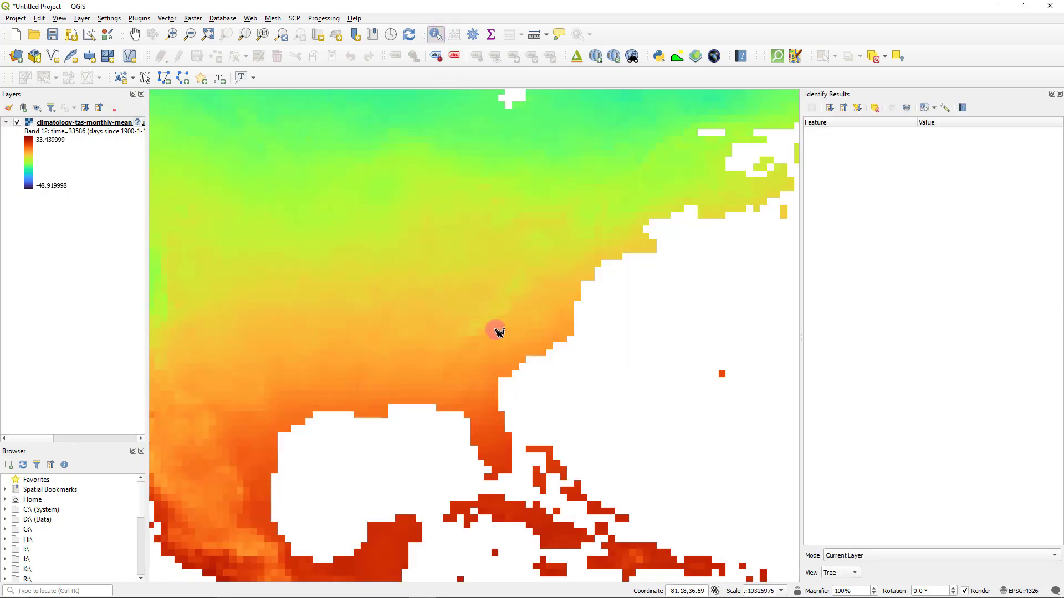
scroll(480, 357, up, 3)
scroll(450, 299, up, 2)
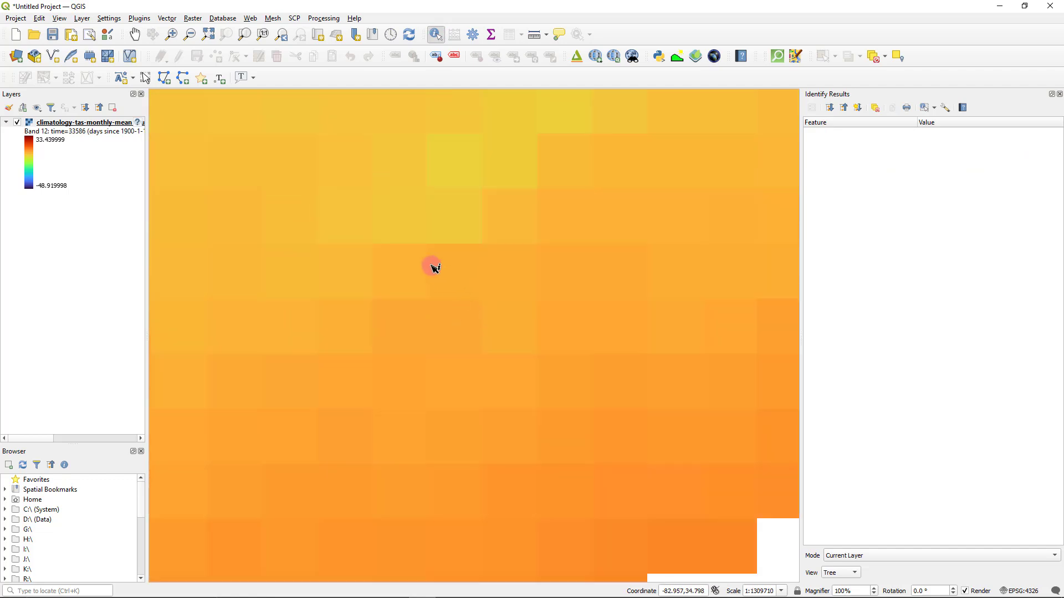
click(417, 268)
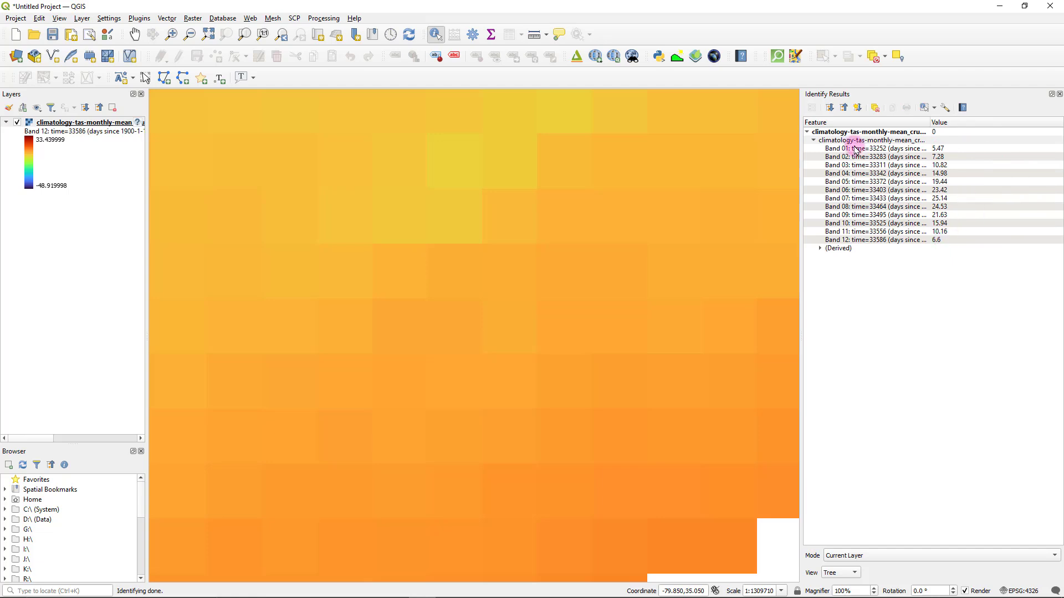
click(574, 342)
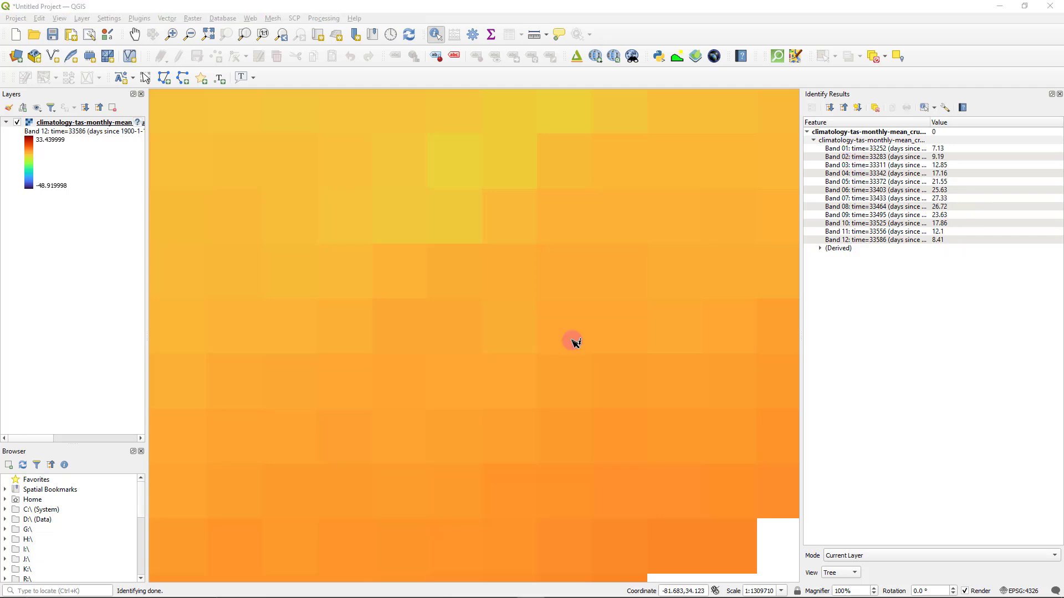
Identify the monthly band values of a raster cell in central Australia.
scroll(575, 342, down, 8)
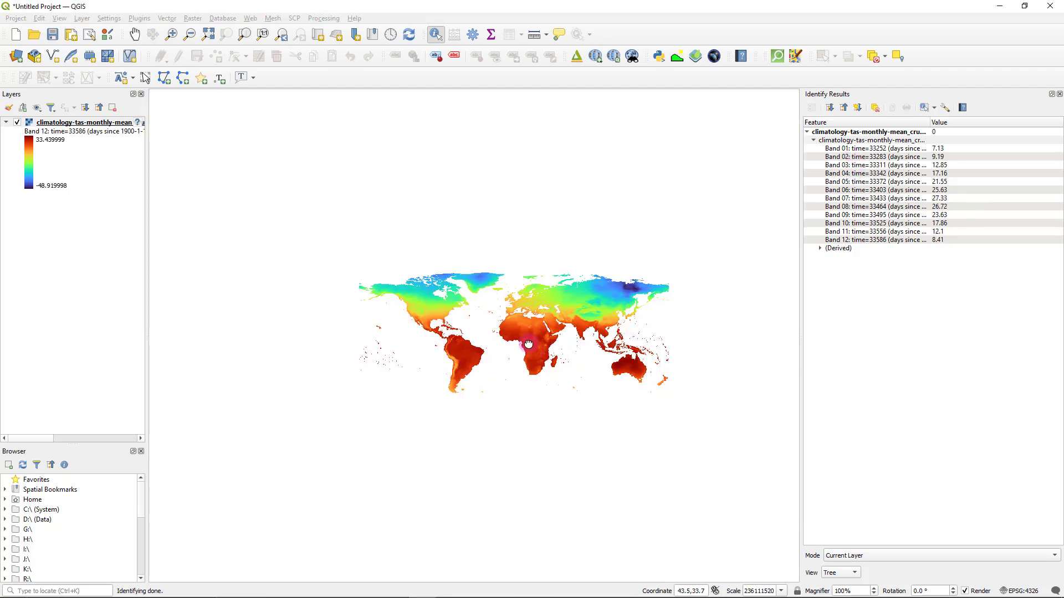
drag(528, 344, 363, 435)
scroll(411, 416, up, 5)
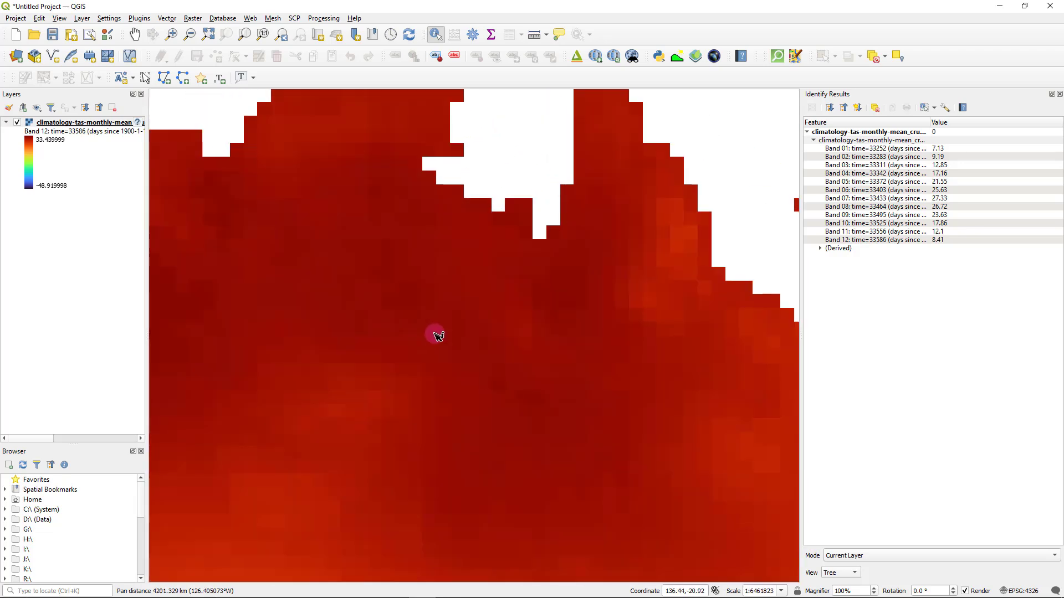
scroll(437, 337, up, 1)
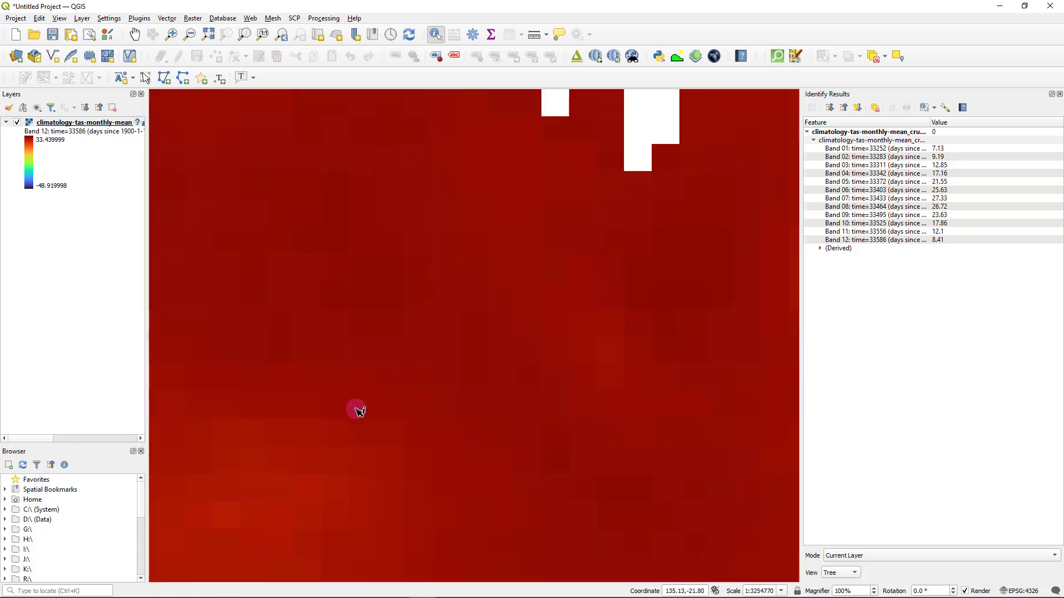
click(341, 410)
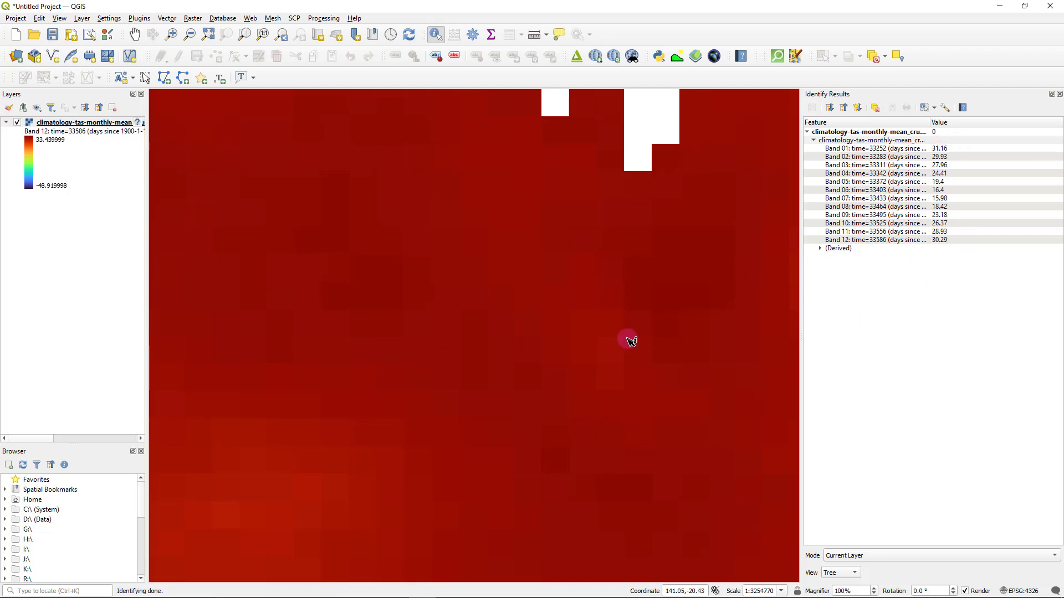
scroll(437, 389, down, 2)
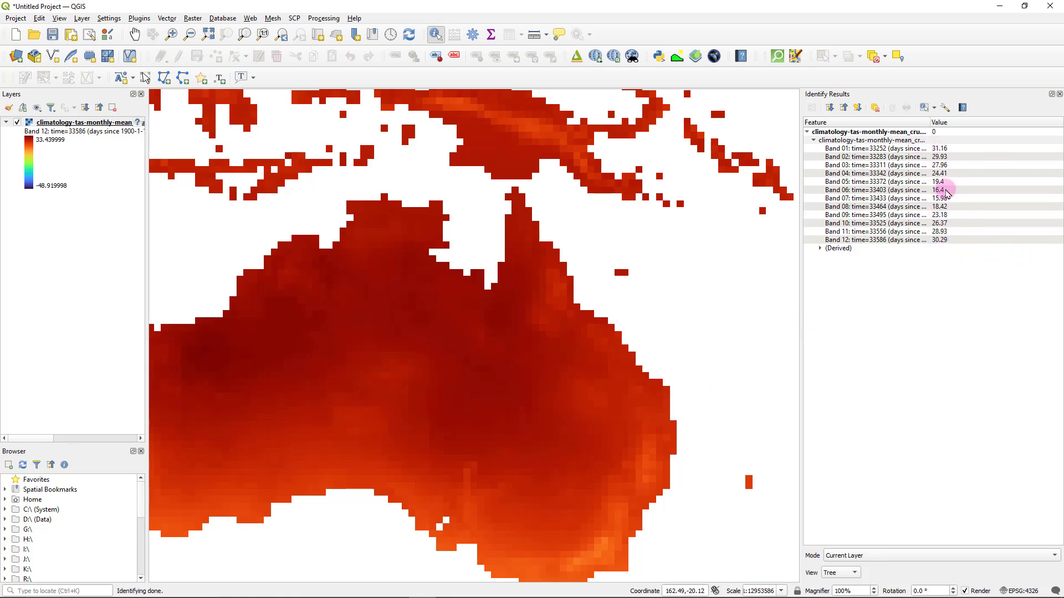
scroll(475, 367, down, 3)
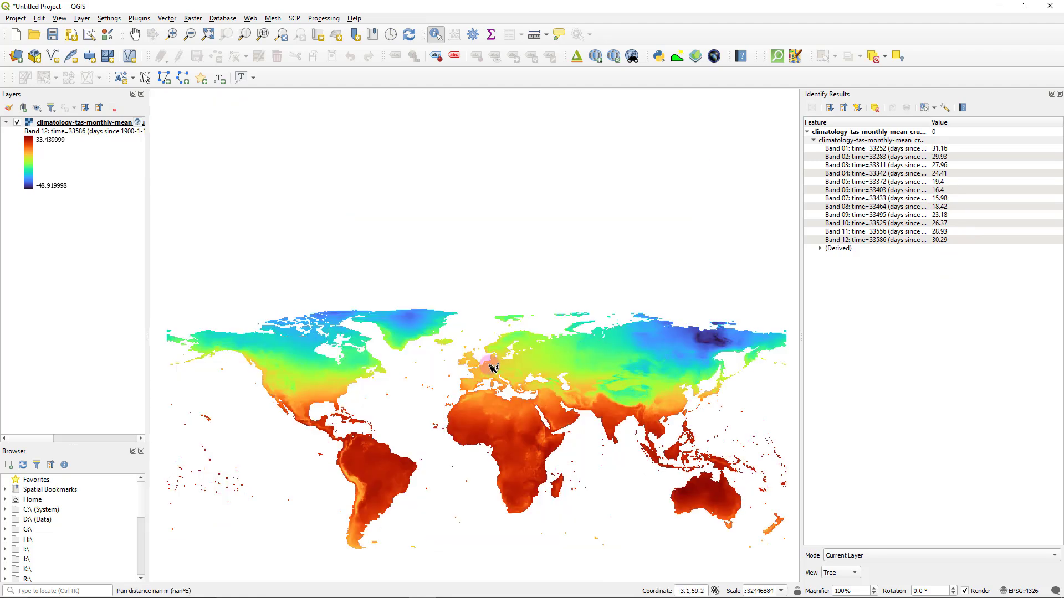
Start exporting the climatology layer to a raster file as raw data in GeoTIFF format.
right_click(102, 126)
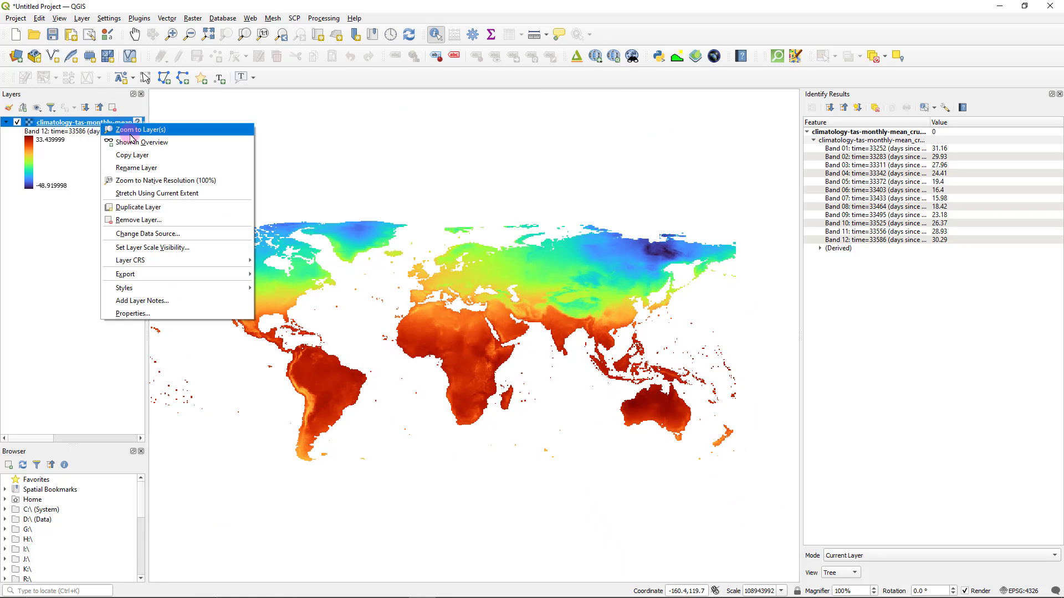
mouse_move(185, 276)
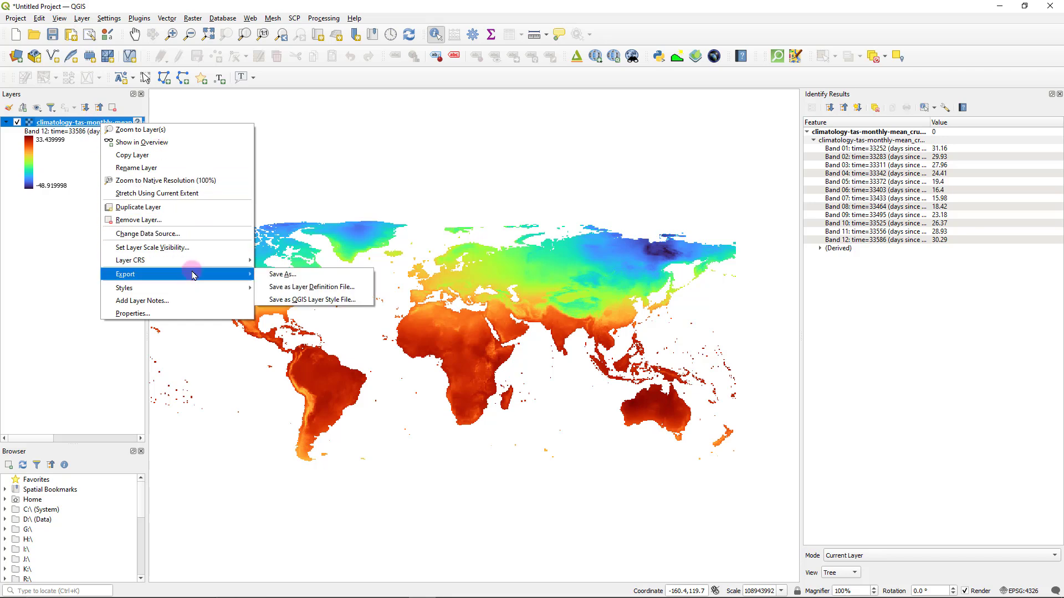
click(280, 275)
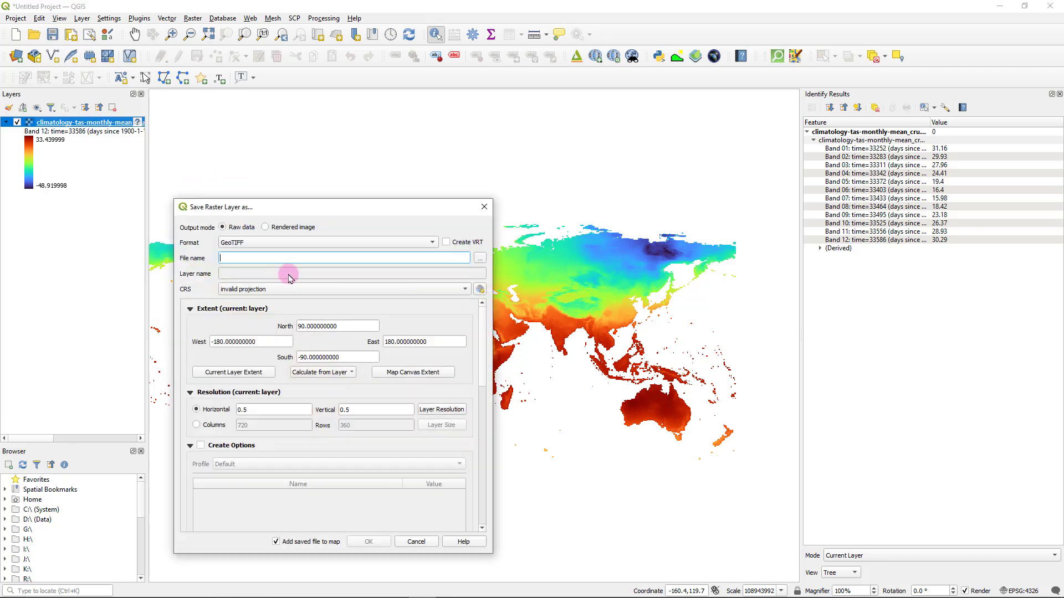
drag(326, 212, 364, 163)
click(366, 194)
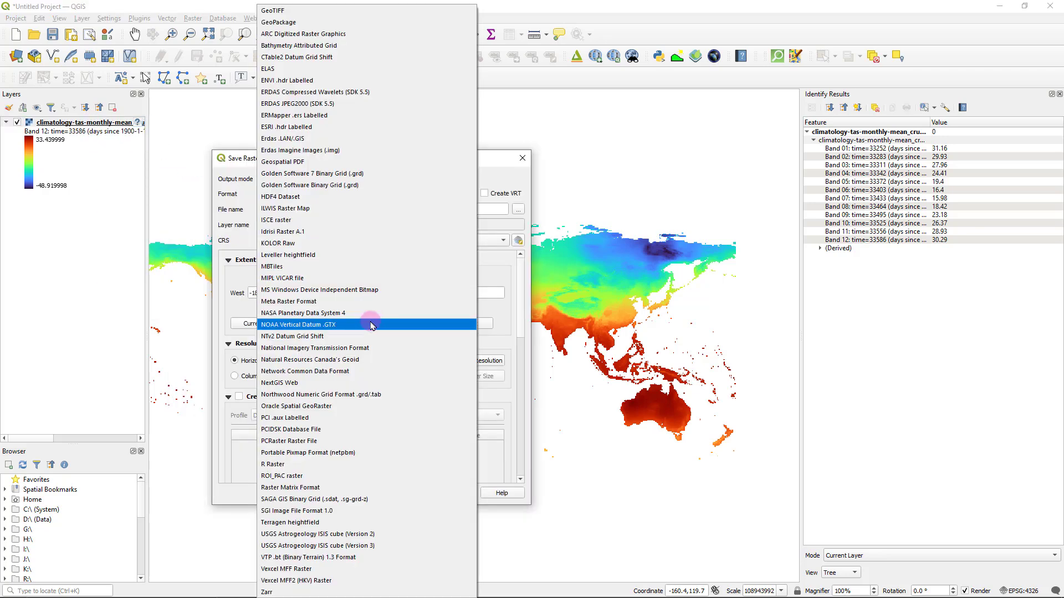
click(344, 11)
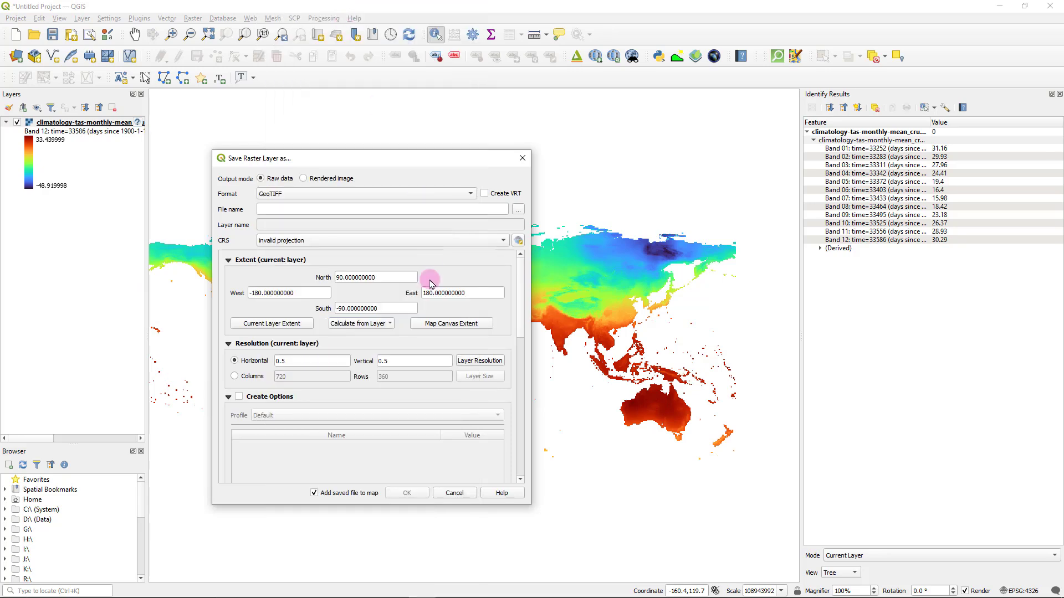
Export the raster as mean_temp2 in the "51. Working with netCDF data" folder, using the project CRS EPSG:4326 - WGS 84.
click(519, 210)
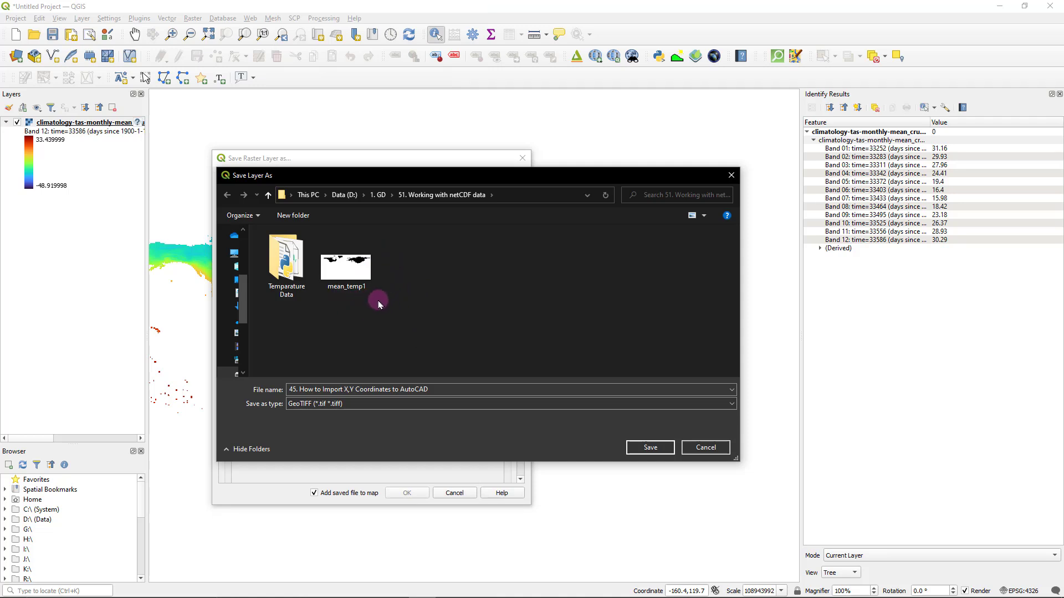
click(351, 277)
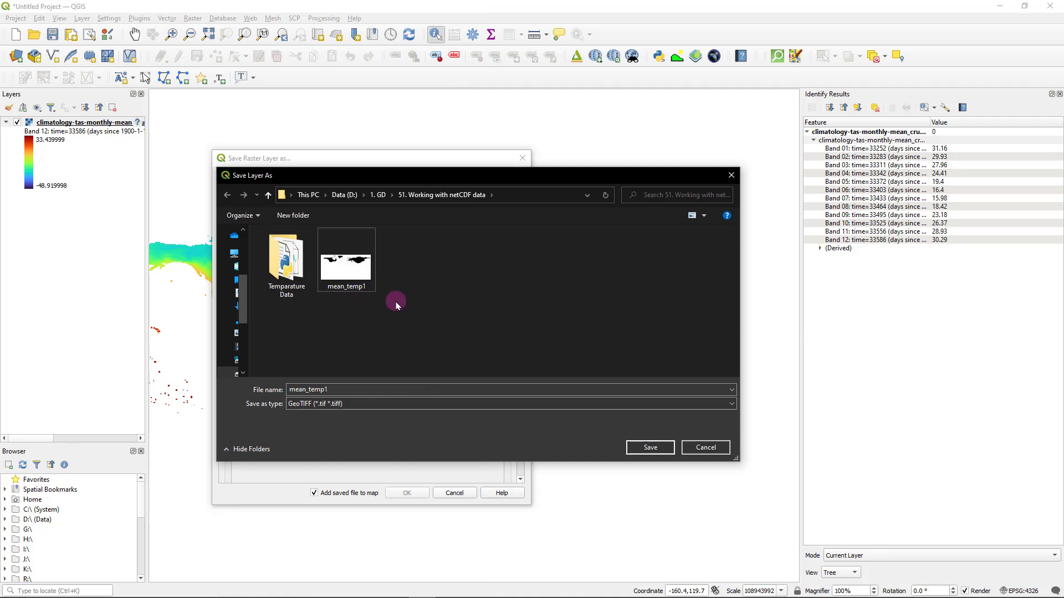
click(338, 387)
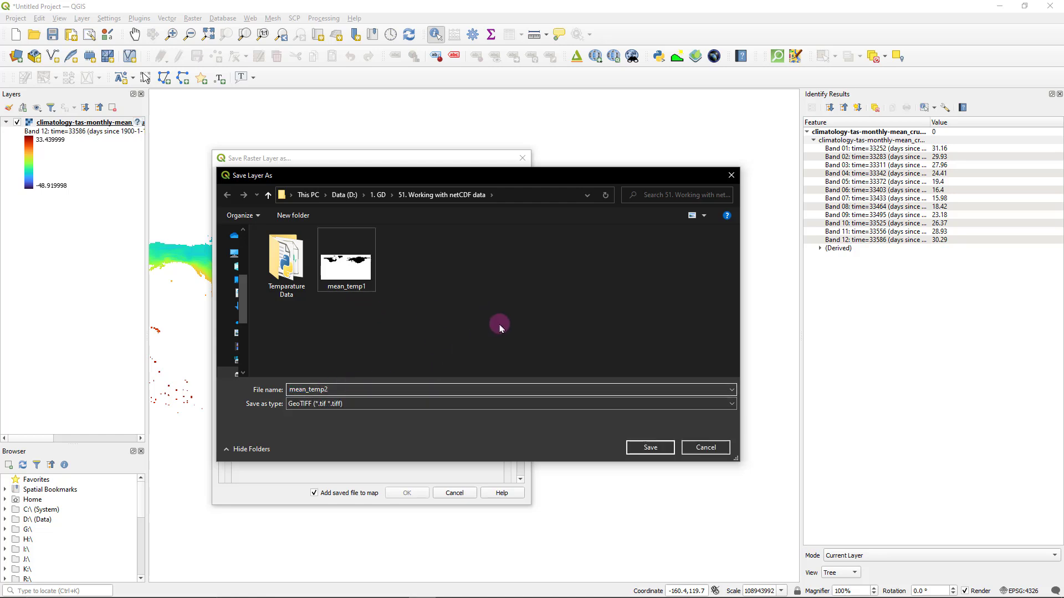
click(653, 455)
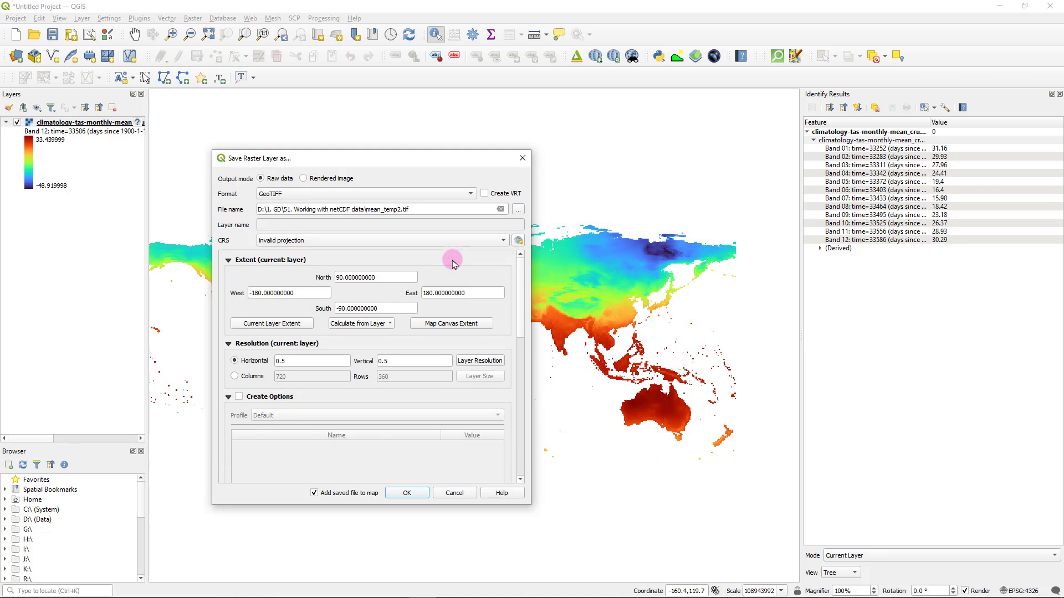
scroll(451, 244, down, 1)
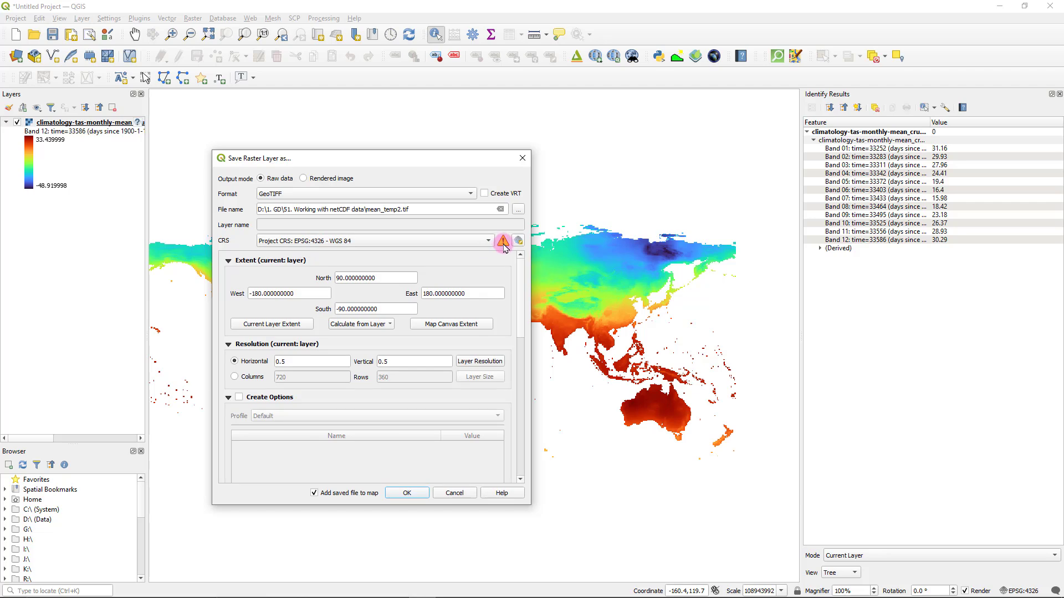
click(407, 494)
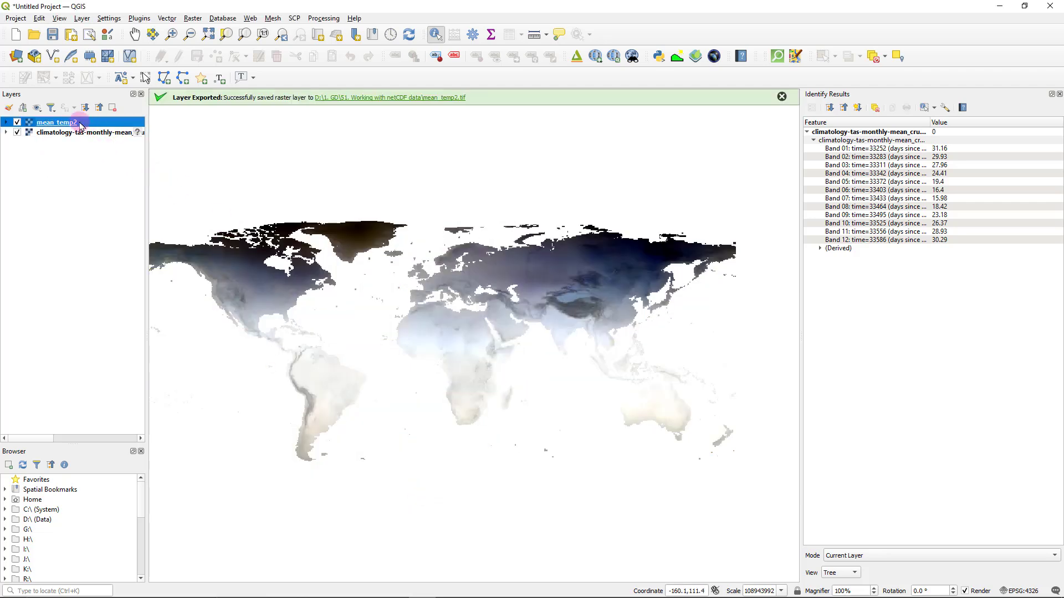
Hide the climatology layer and set the mean_temp2 layer's render type to Singleband pseudocolor.
click(18, 132)
right_click(55, 124)
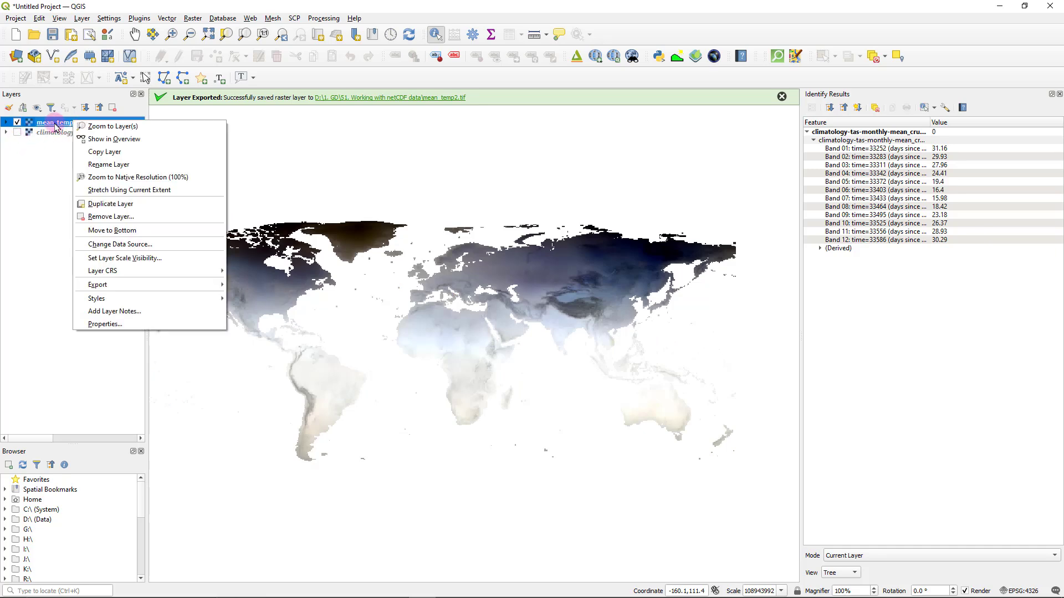
click(68, 125)
right_click(69, 126)
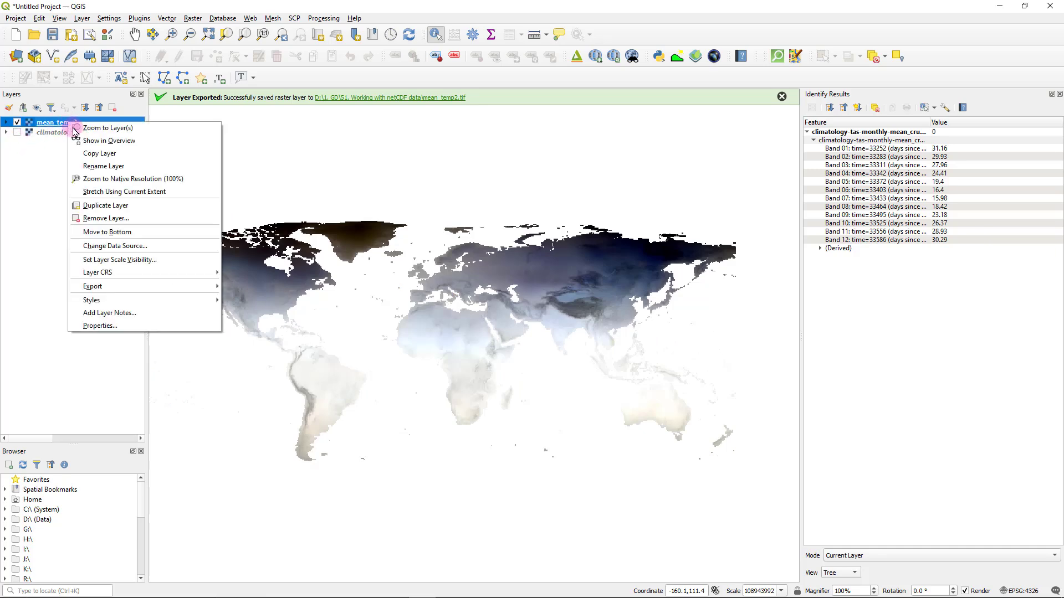
click(132, 328)
click(355, 129)
click(360, 168)
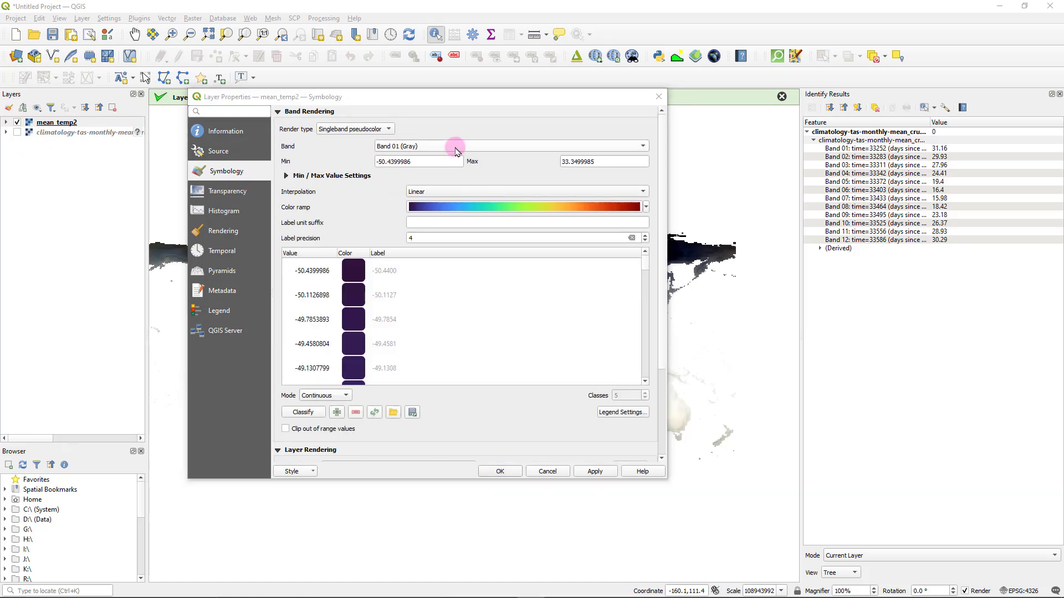
Render mean_temp2 with Band 03, apply the symbology and expand the layer's legend.
click(455, 148)
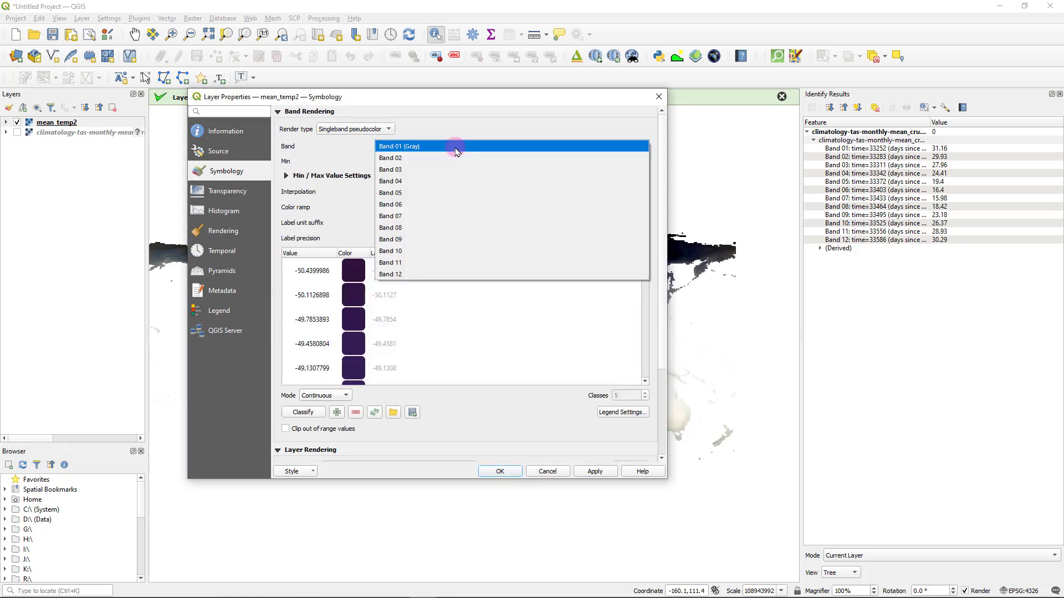
click(451, 171)
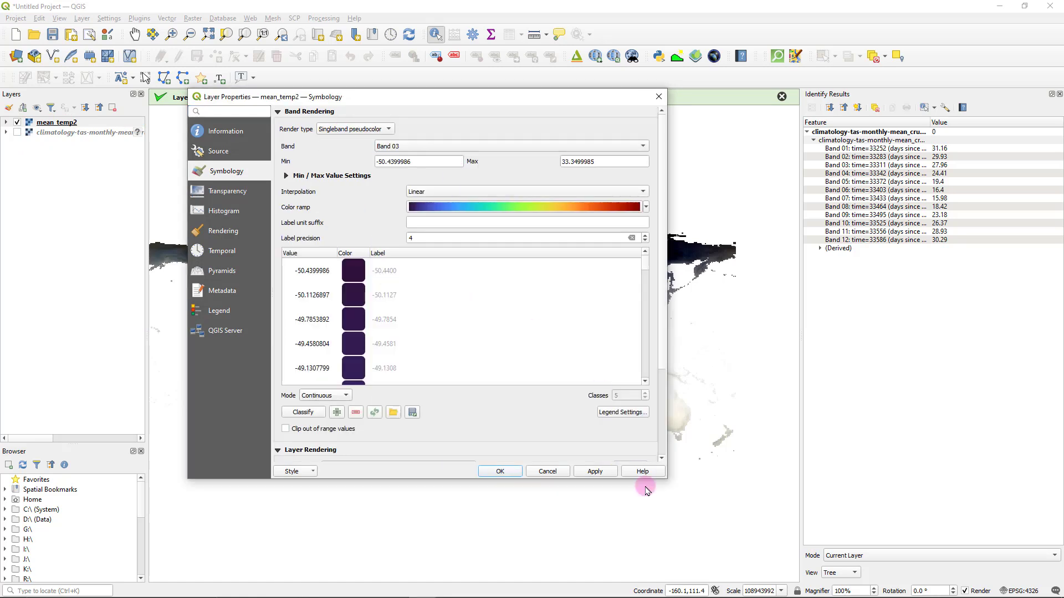
click(593, 470)
click(501, 472)
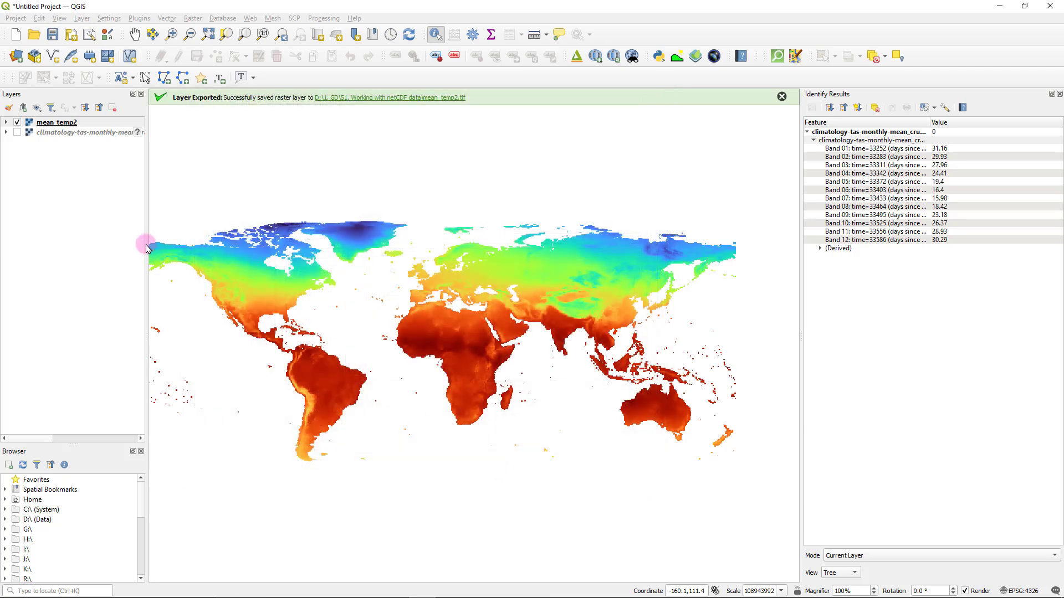
click(6, 122)
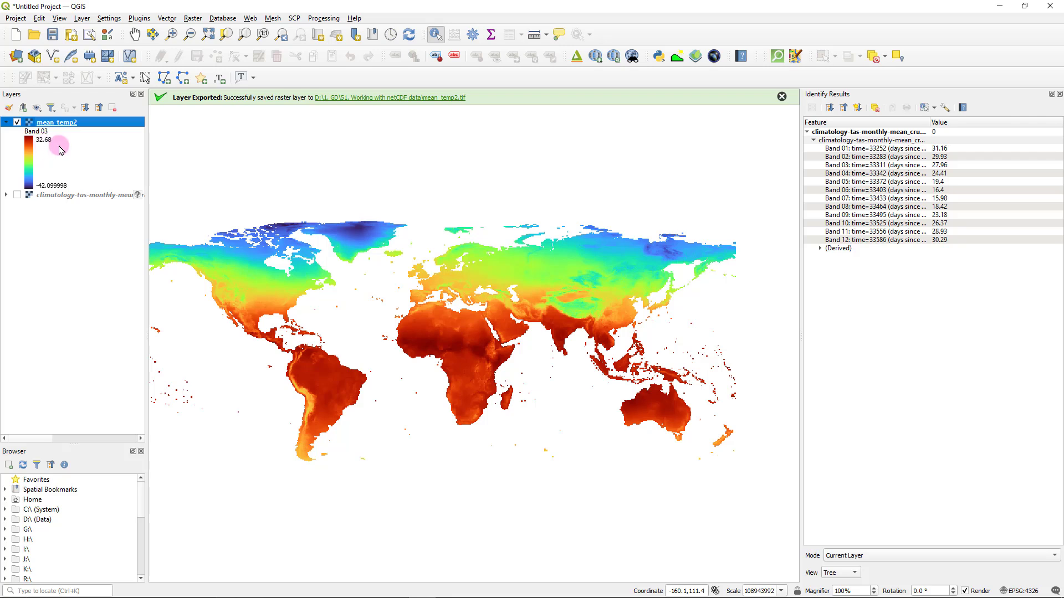